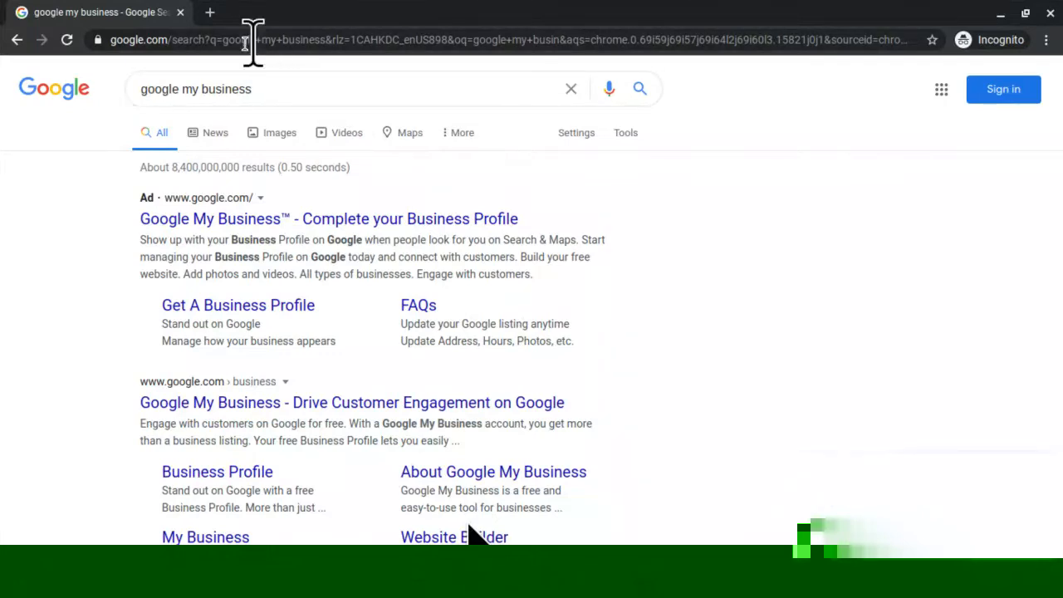
In a new tab, go to Google and search 'mobile notary near me' using the suggestion.
left_click(210, 13)
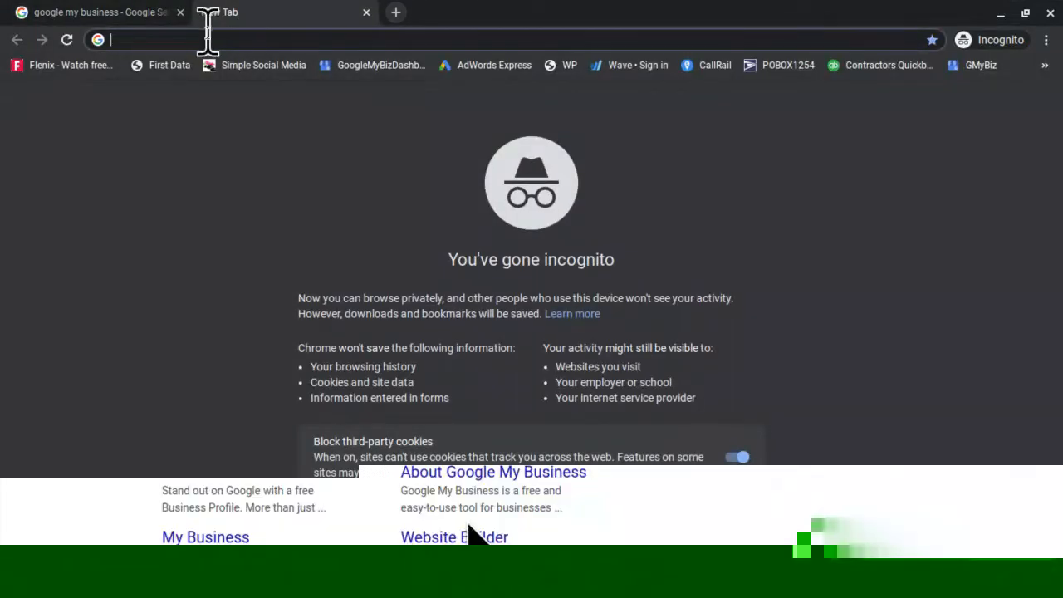
type("google")
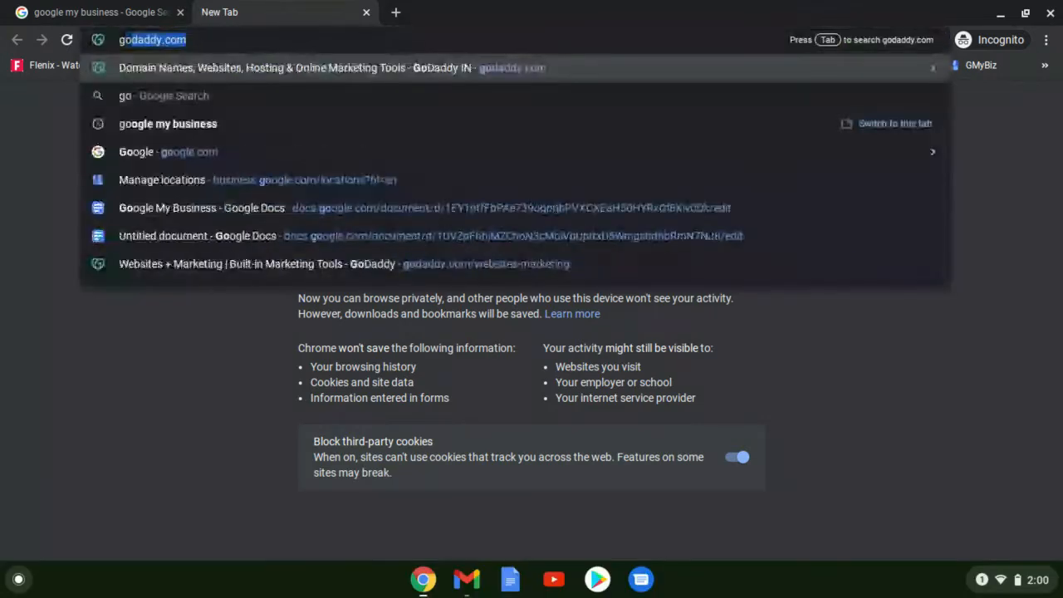
key("Return")
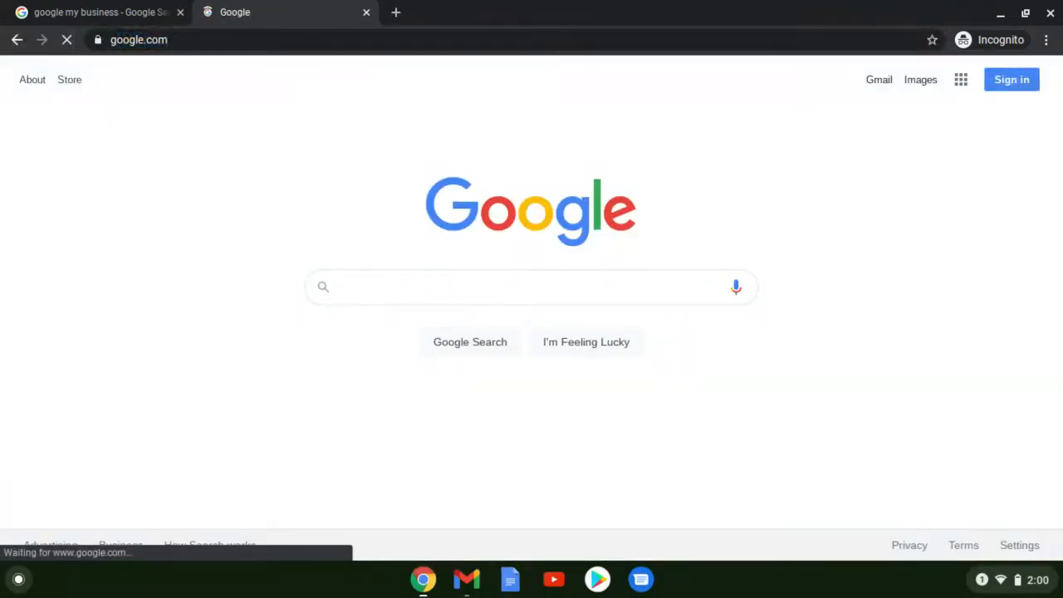
left_click(365, 287)
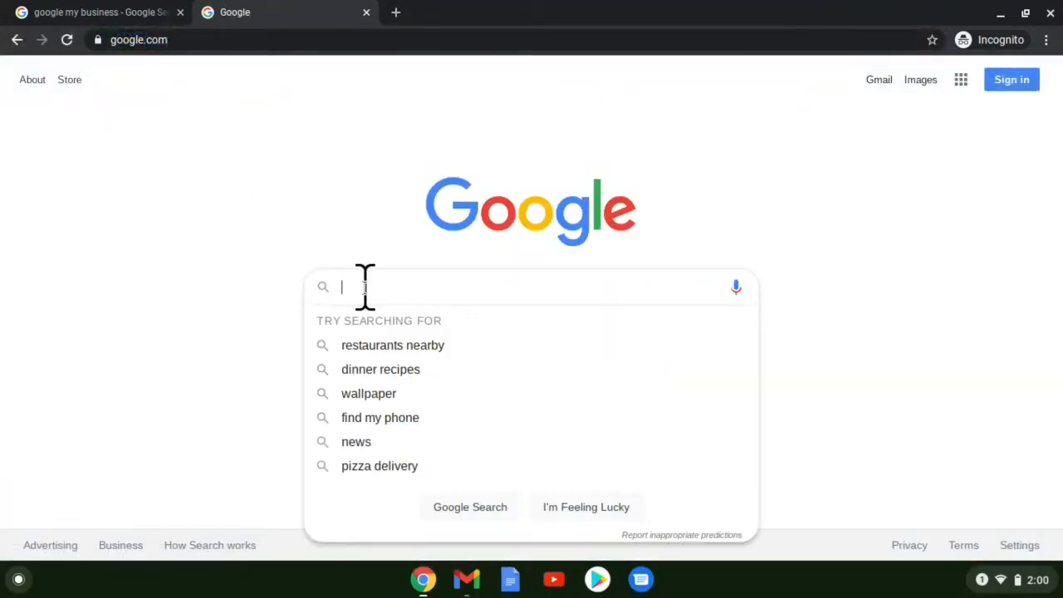
type("mob")
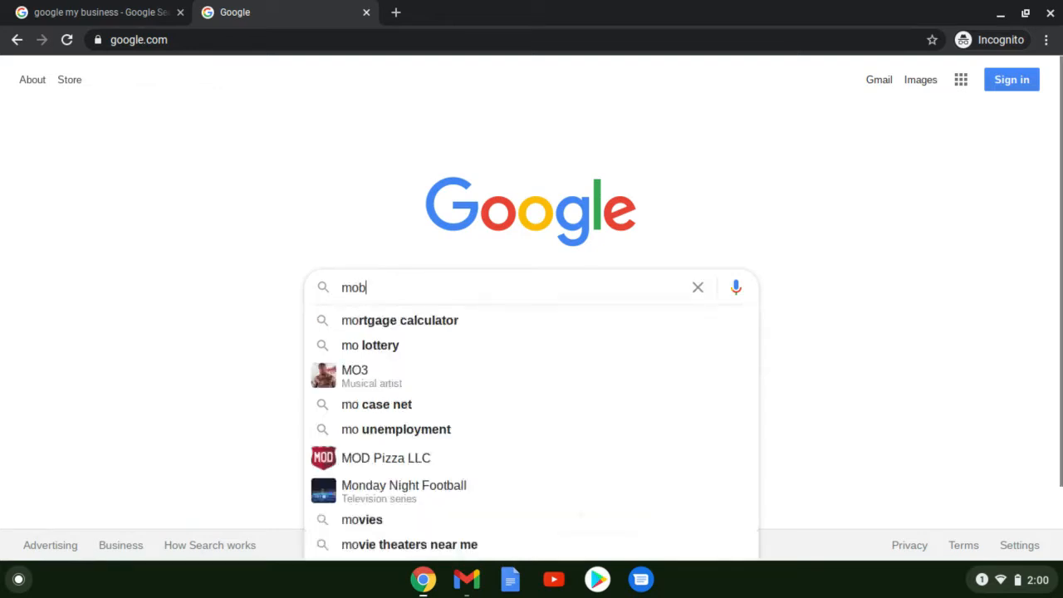
type("ile notary")
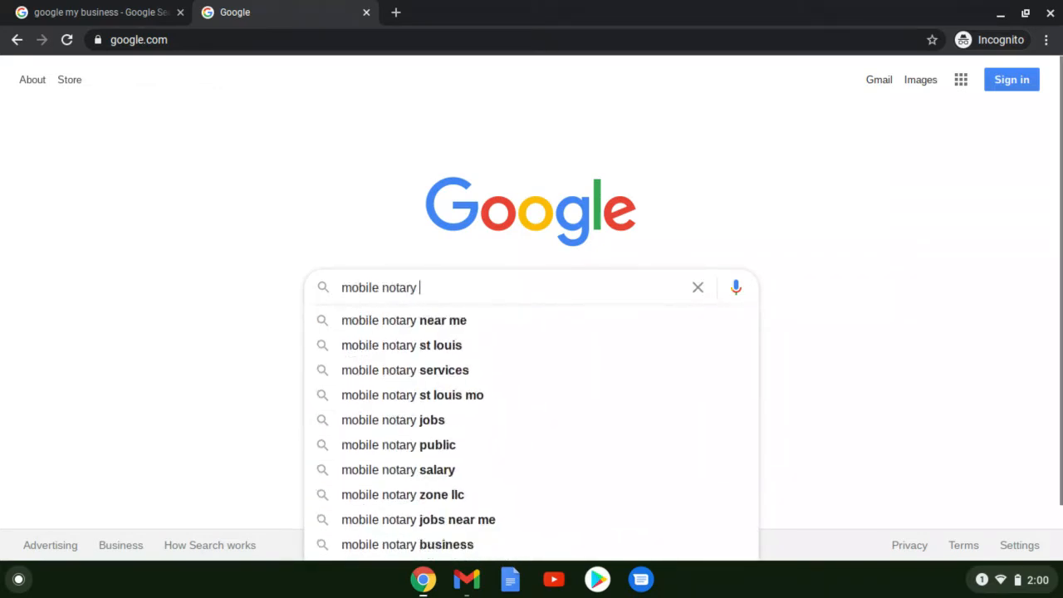
key("Down")
key("Return")
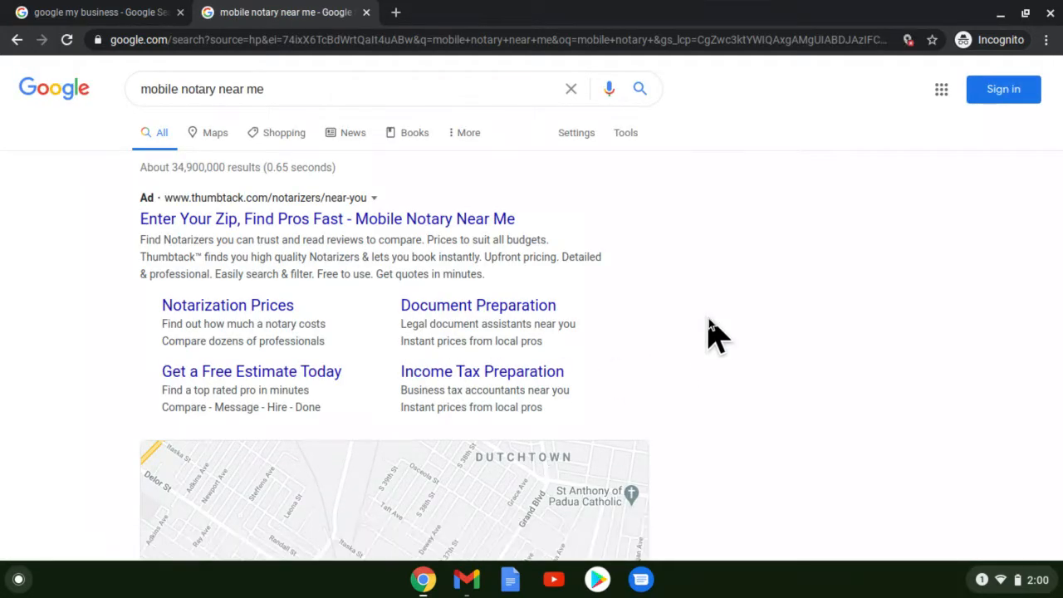
scroll(708, 319, "down", 1)
scroll(708, 318, "down", 1)
scroll(702, 325, "up", 1)
scroll(743, 313, "down", 1)
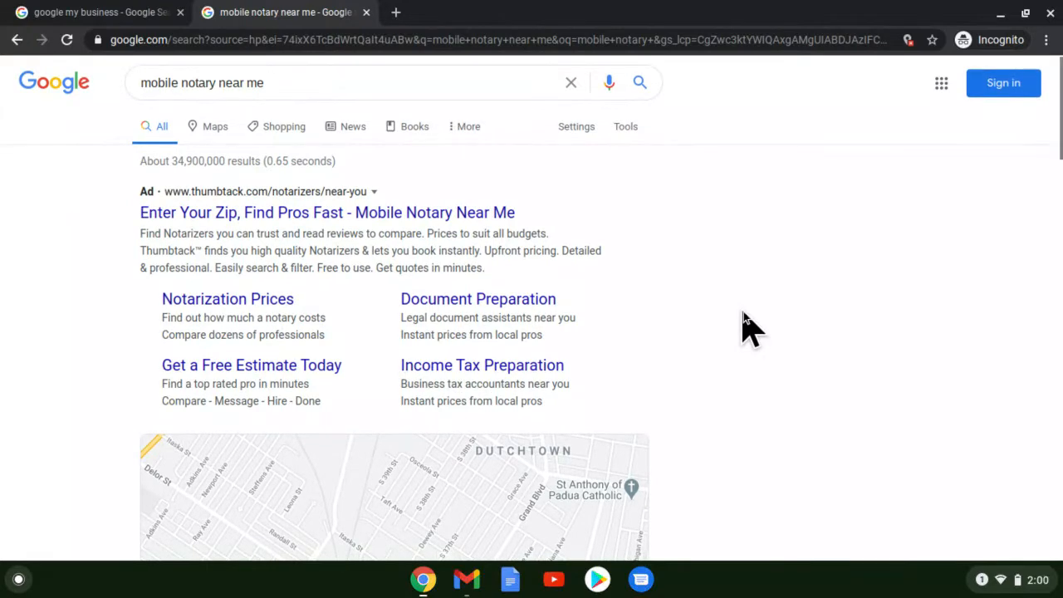
scroll(743, 313, "down", 3)
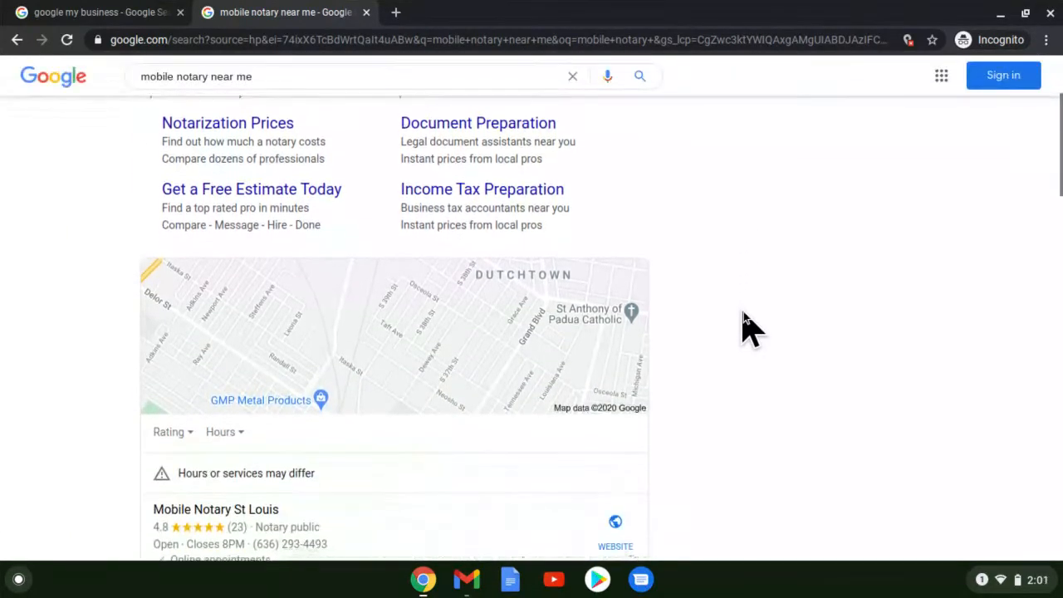
scroll(743, 324, "up", 4)
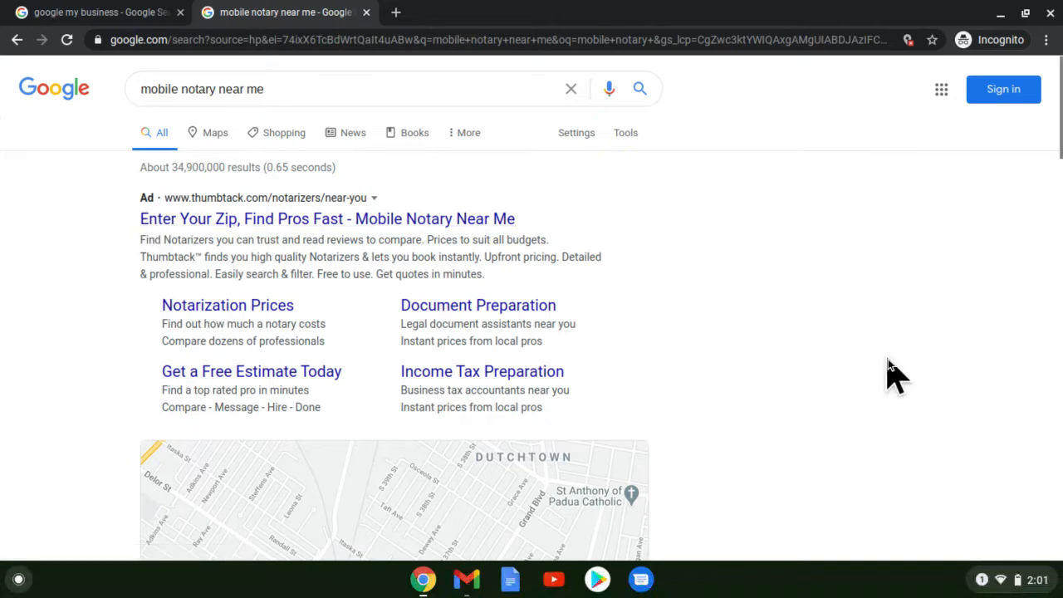
scroll(894, 375, "down", 1)
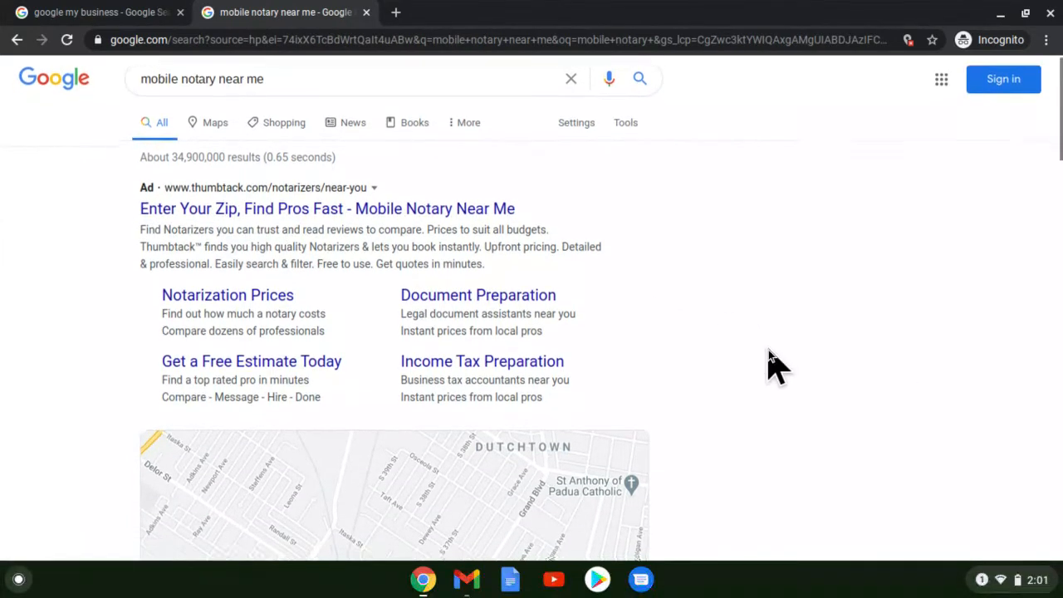
scroll(766, 355, "down", 3)
scroll(768, 370, "down", 3)
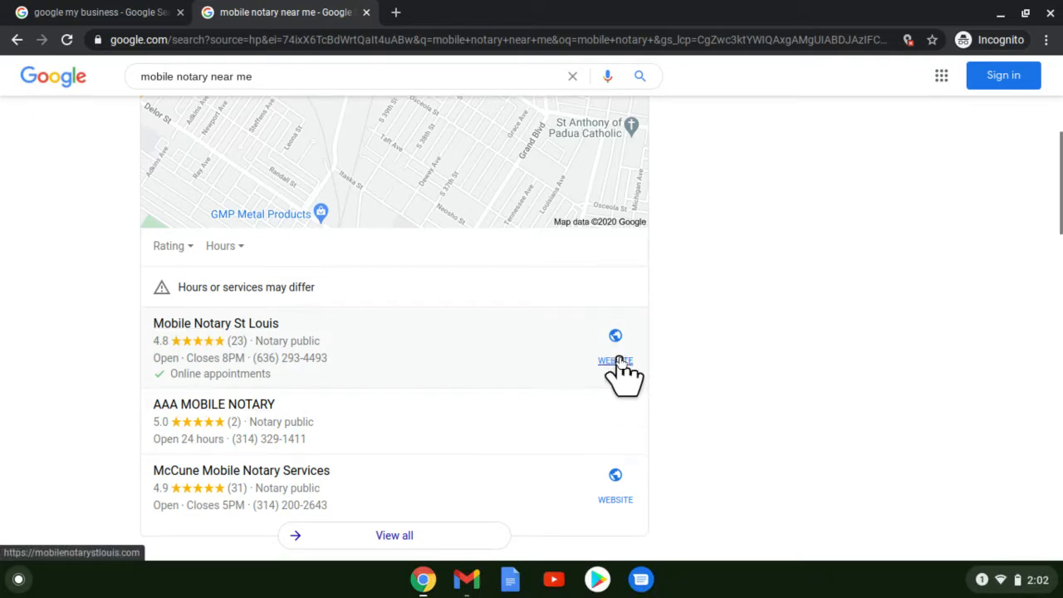
scroll(621, 369, "down", 2)
scroll(619, 362, "down", 1)
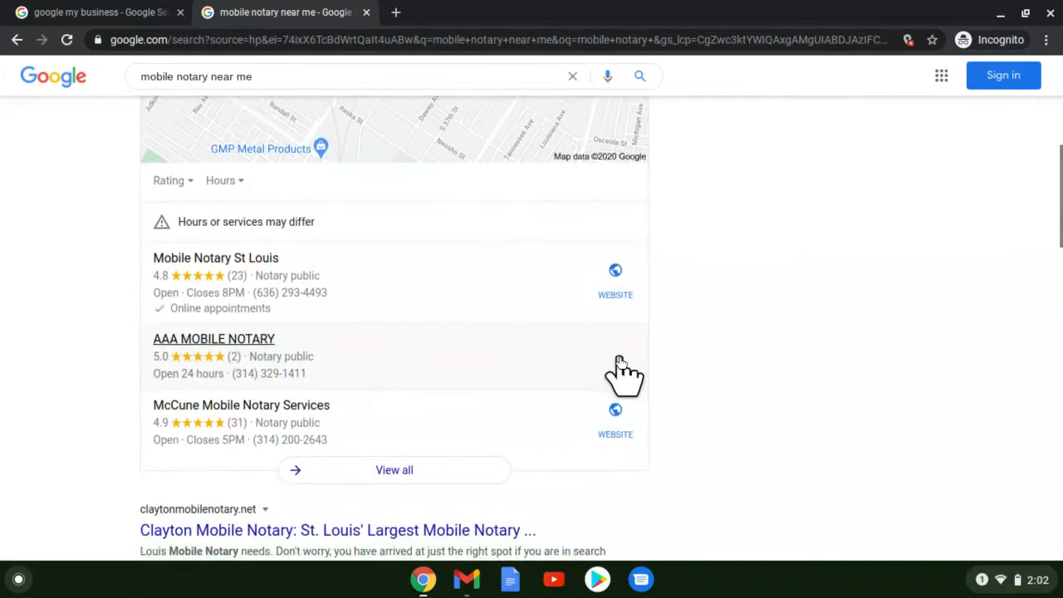
scroll(621, 369, "down", 2)
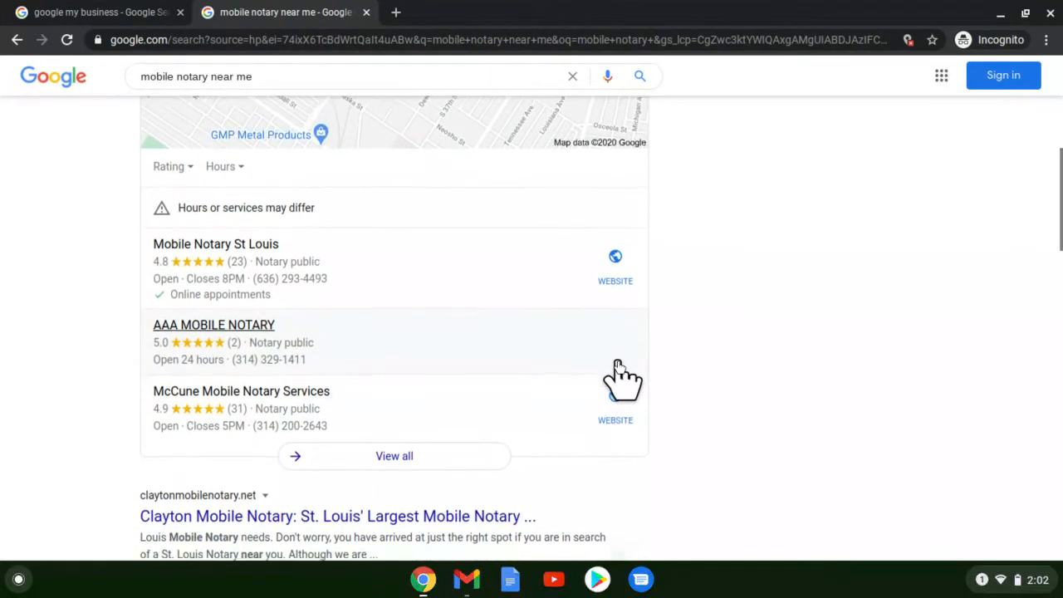
scroll(621, 432, "down", 2)
scroll(339, 506, "down", 1)
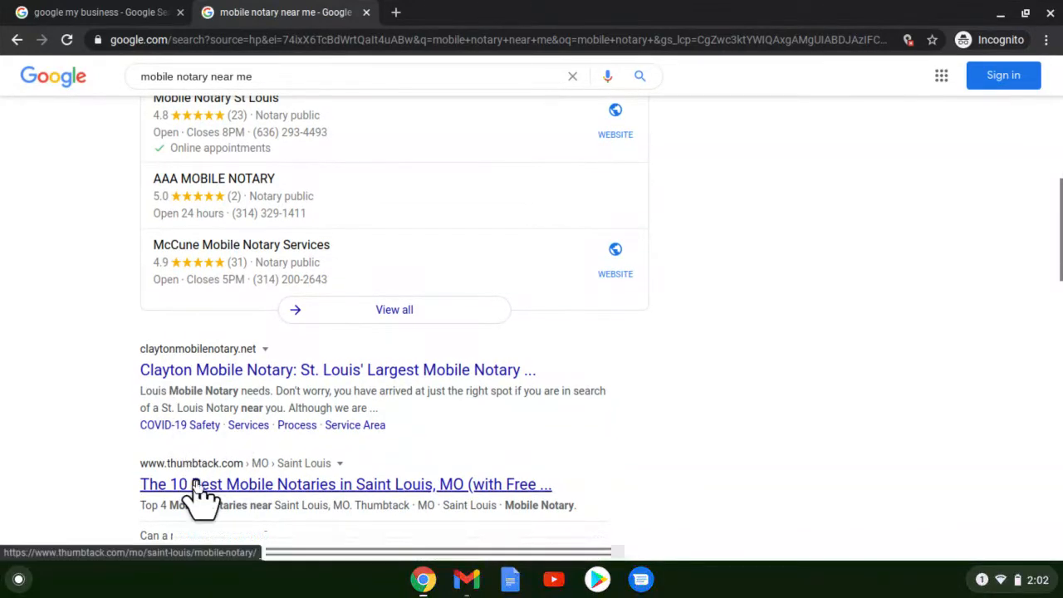
scroll(200, 499, "down", 2)
scroll(195, 482, "down", 5)
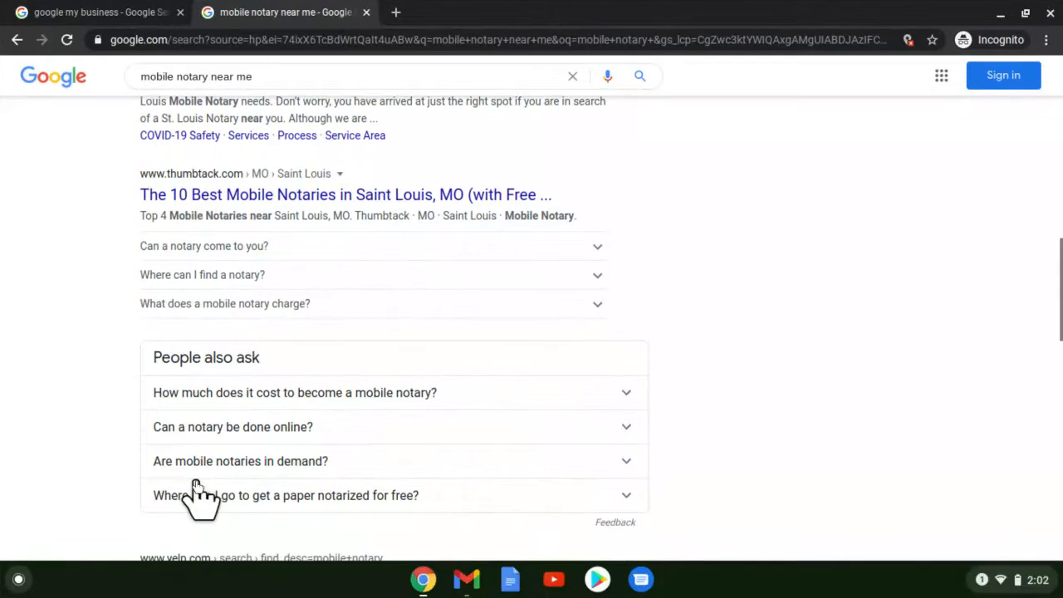
scroll(196, 483, "down", 1)
scroll(195, 483, "down", 3)
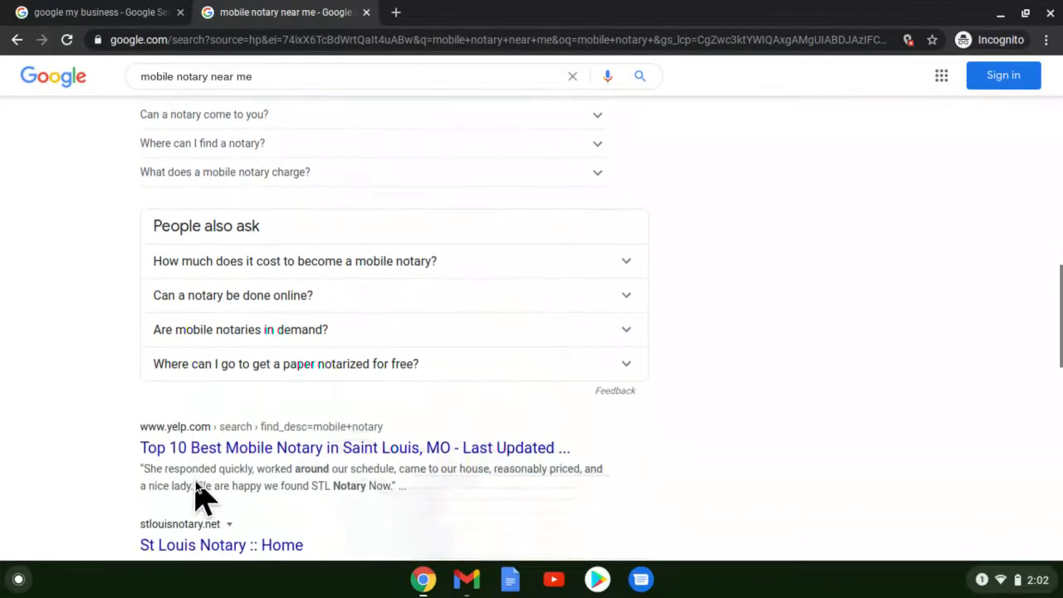
scroll(195, 489, "down", 1)
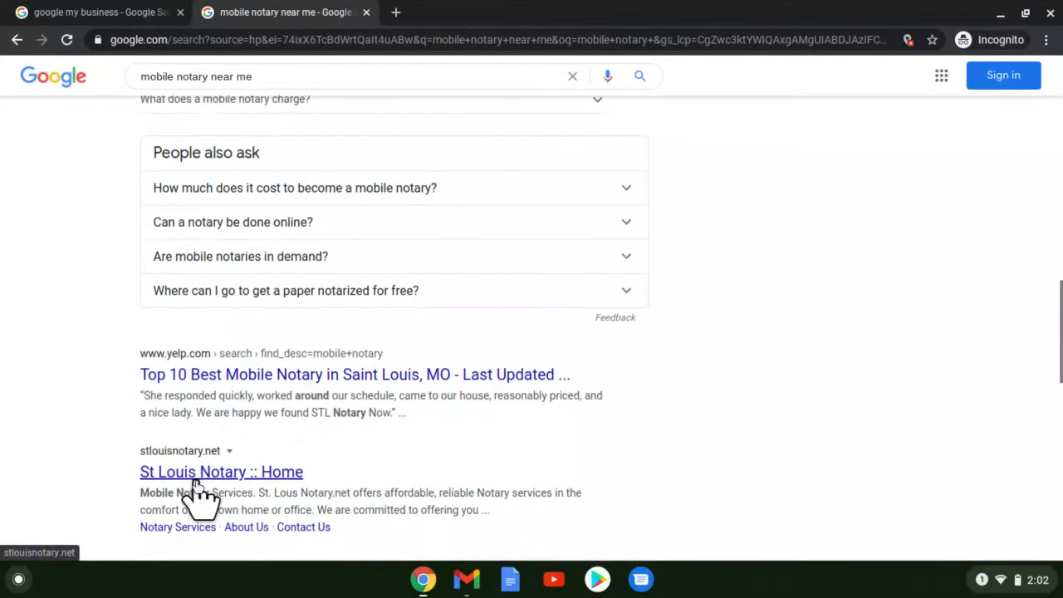
scroll(195, 481, "down", 1)
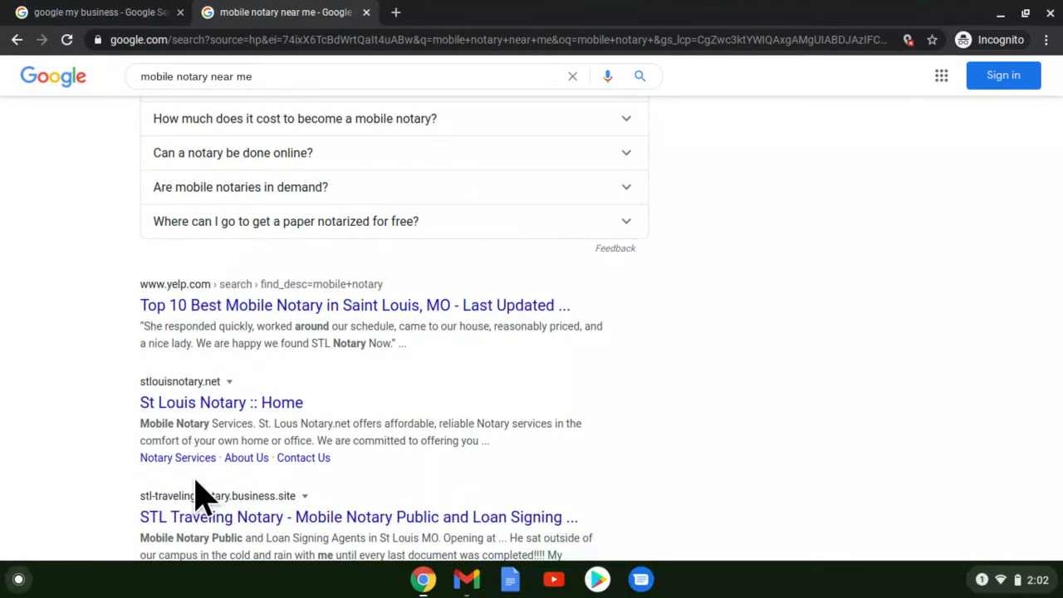
scroll(200, 494, "up", 4)
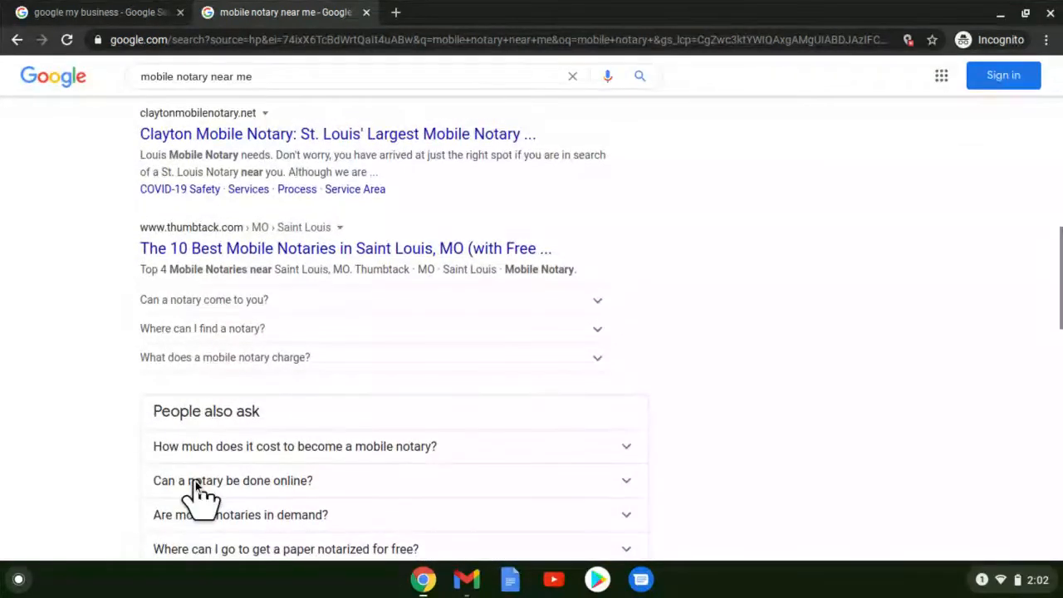
scroll(195, 481, "up", 3)
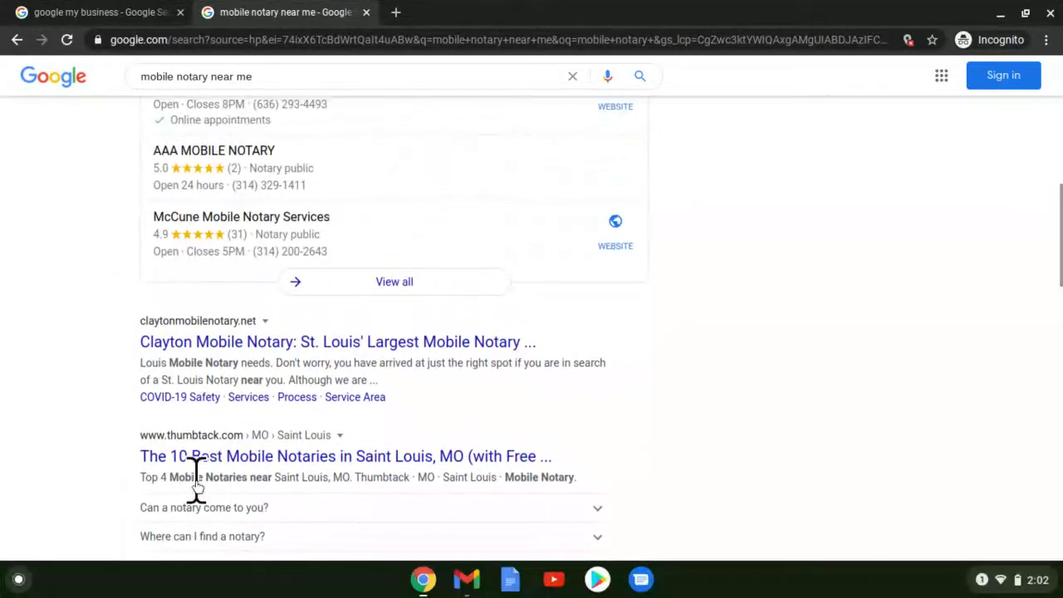
scroll(196, 489, "up", 4)
scroll(196, 488, "up", 1)
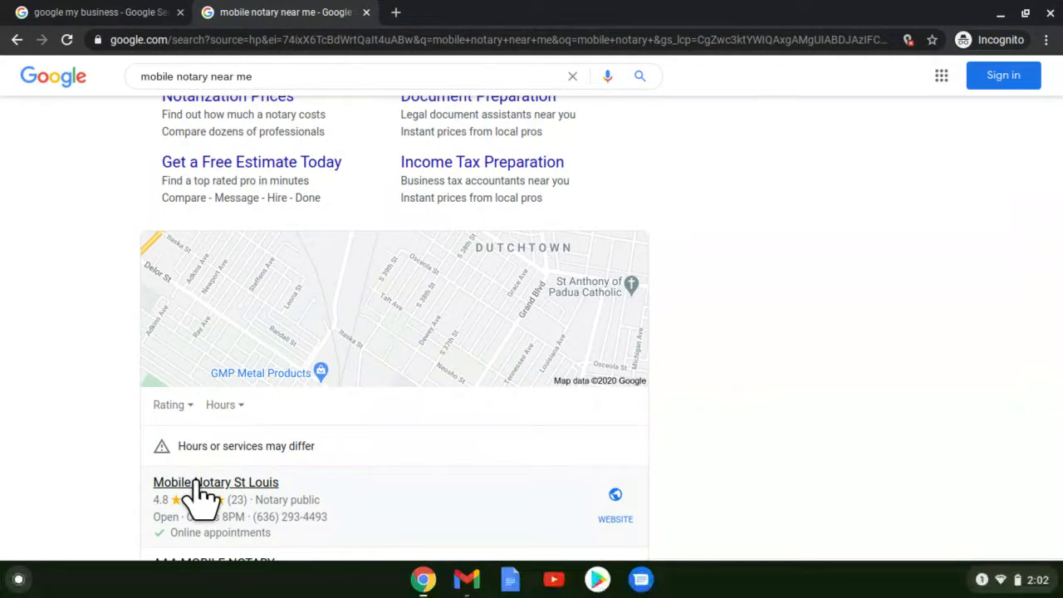
Back in the first tab, open the Get A Business Profile page and choose Manage now.
left_click(127, 18)
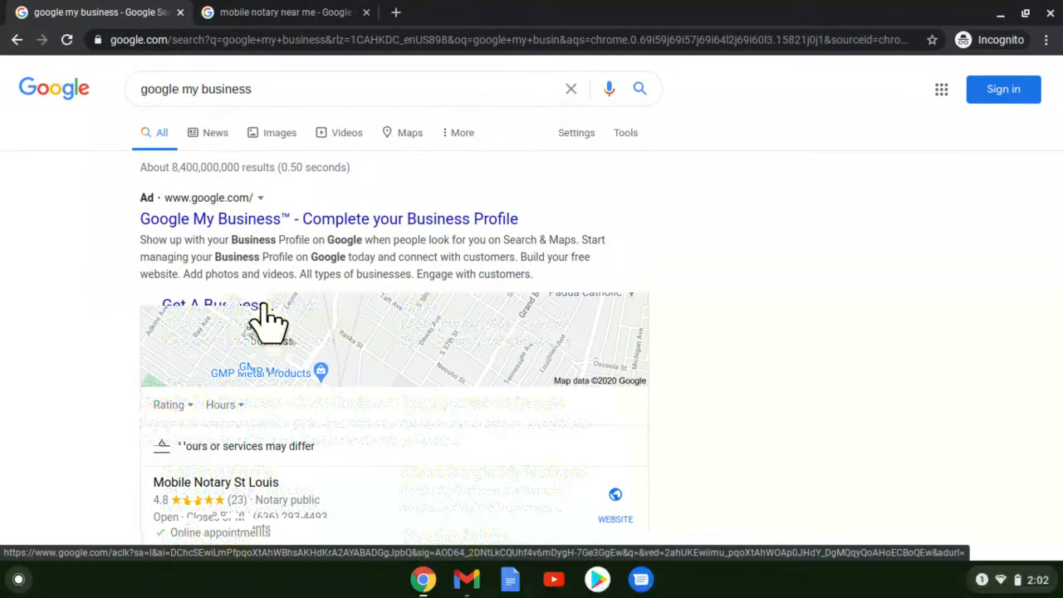
left_click(264, 306)
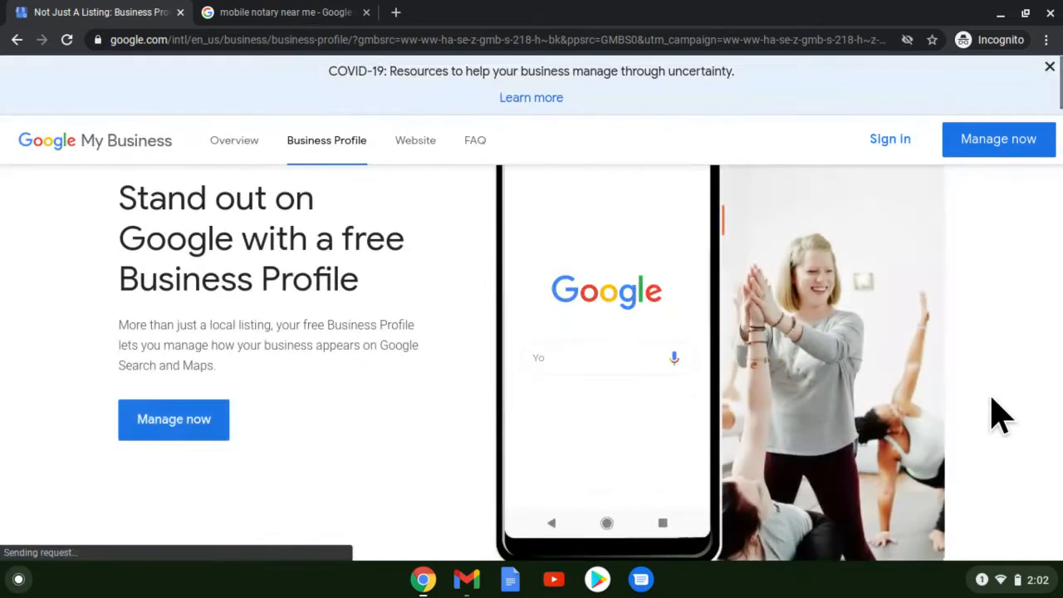
left_click(141, 417)
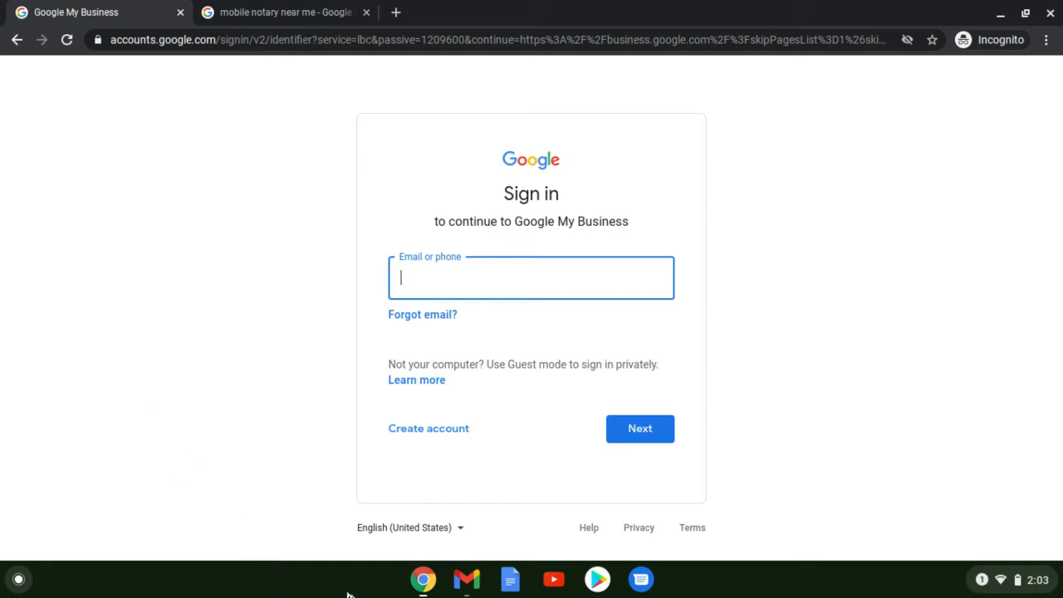
Return to the Google My Business page in Chrome.
left_click(424, 581)
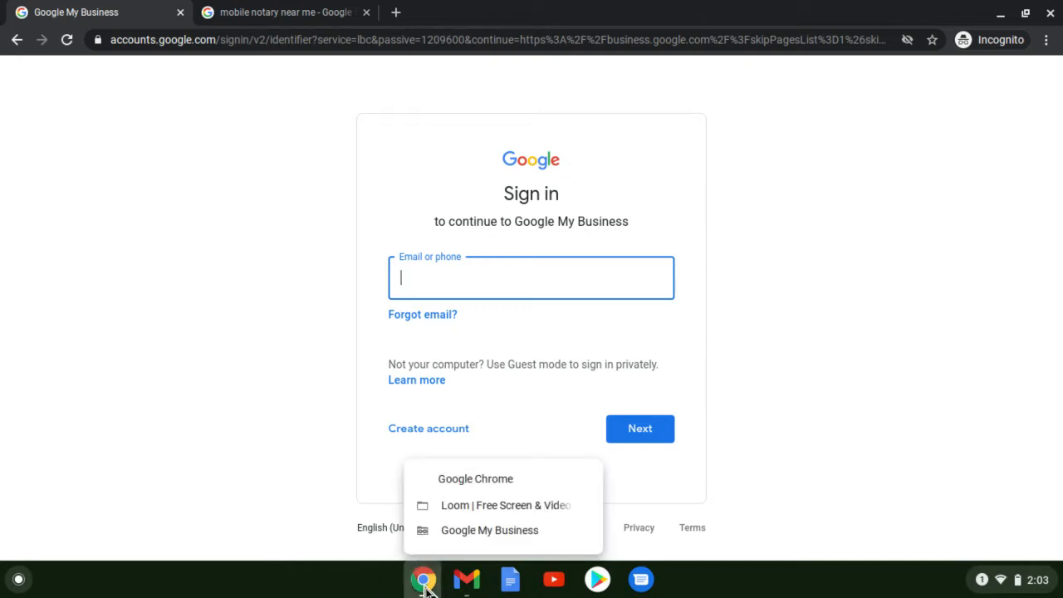
left_click(449, 515)
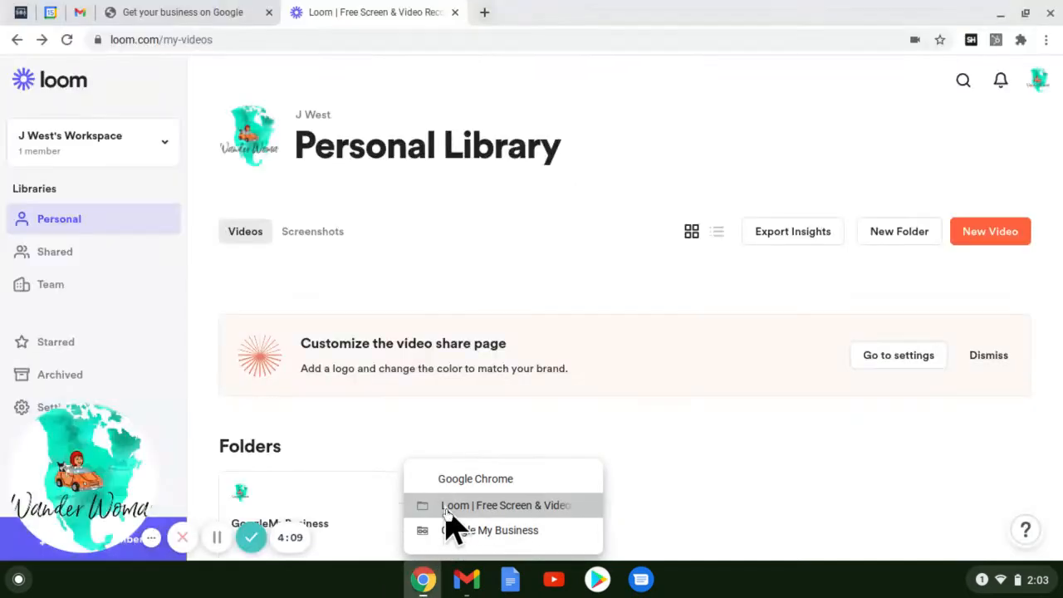
left_click(178, 12)
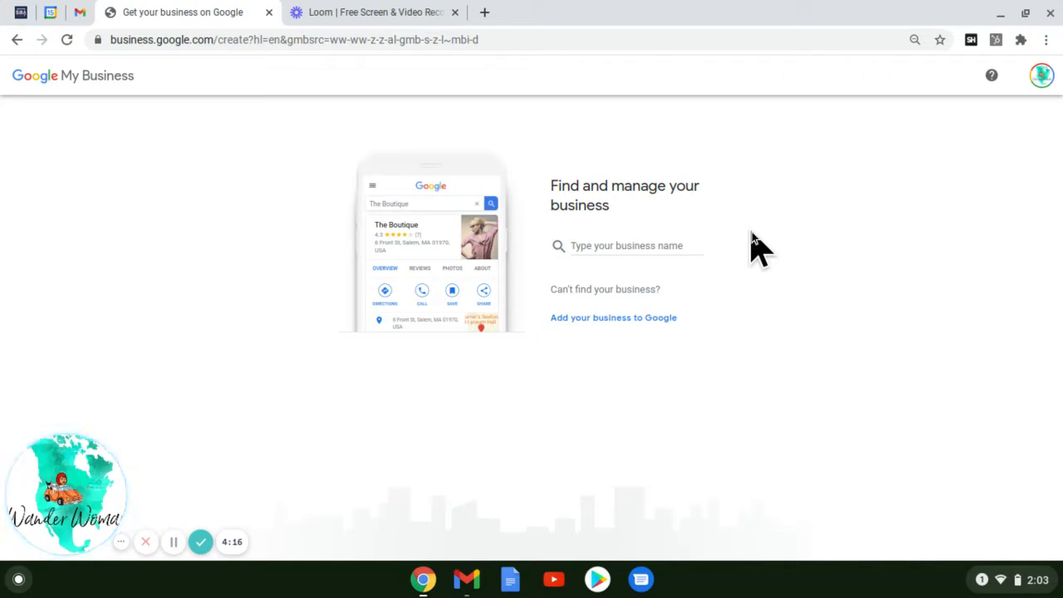
Search for 'Dutchtown Neighborhood Notary' and choose to add a new business to Google.
left_click(649, 243)
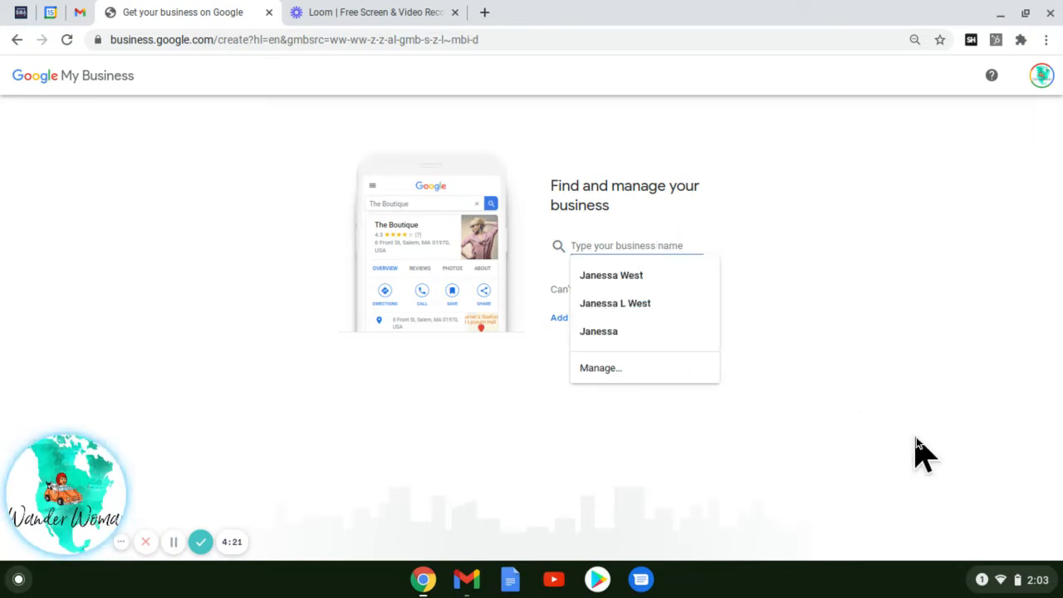
type("Dut")
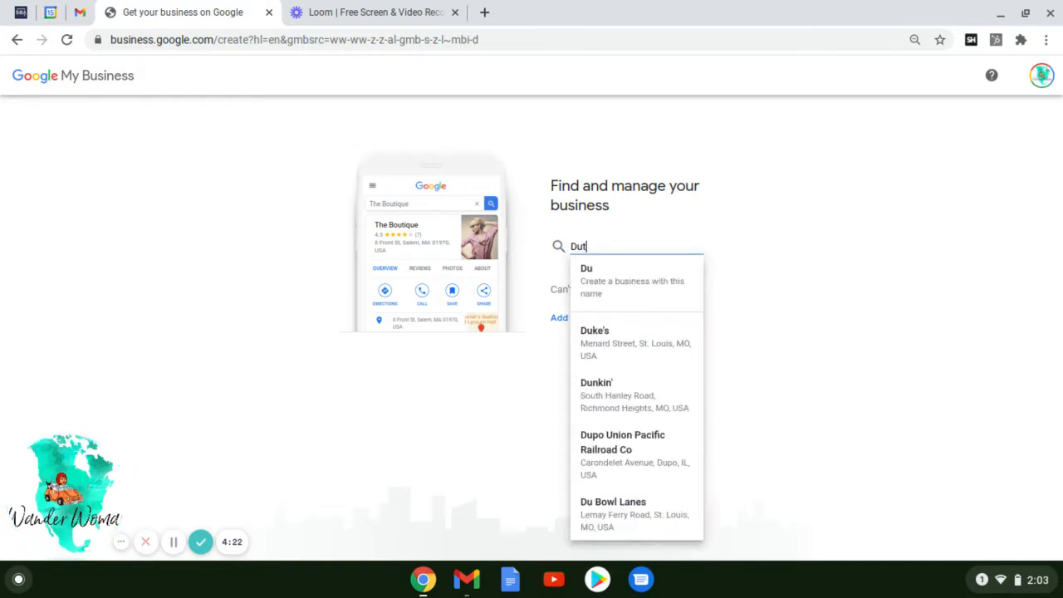
type("chtown ")
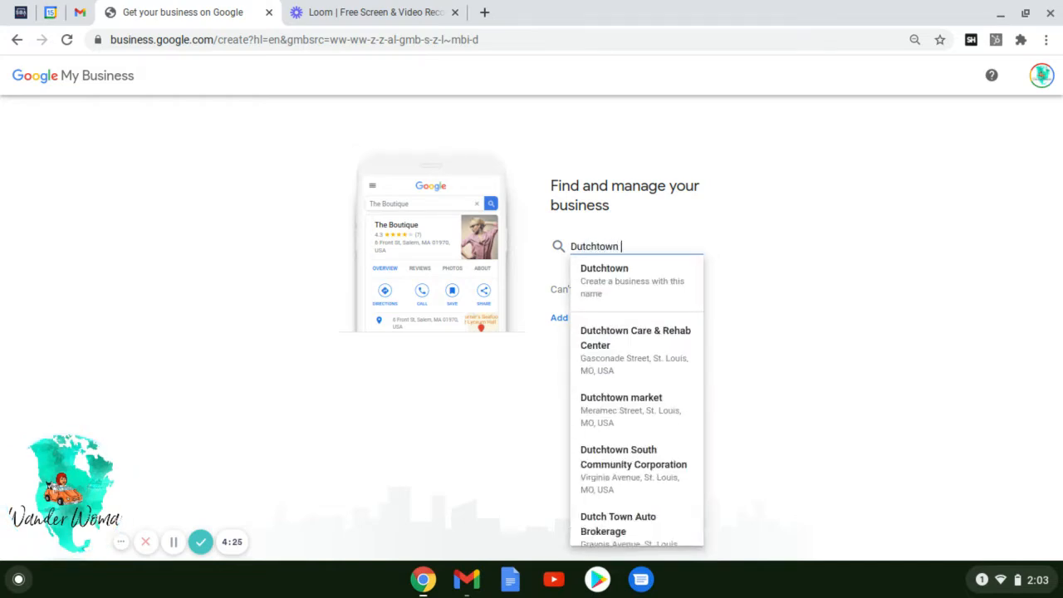
type("Neighbor")
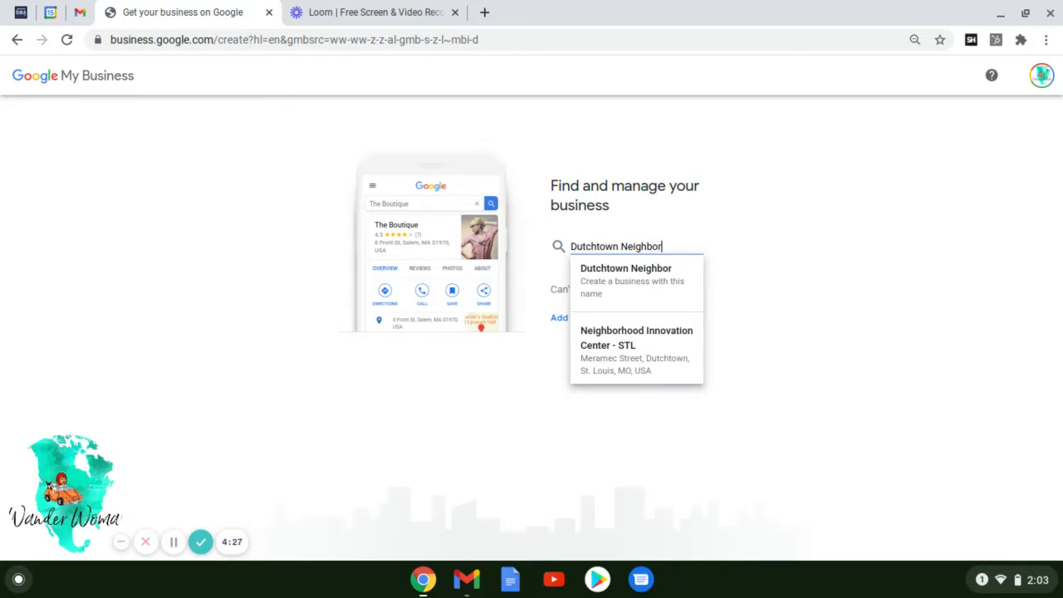
type("hood Notary")
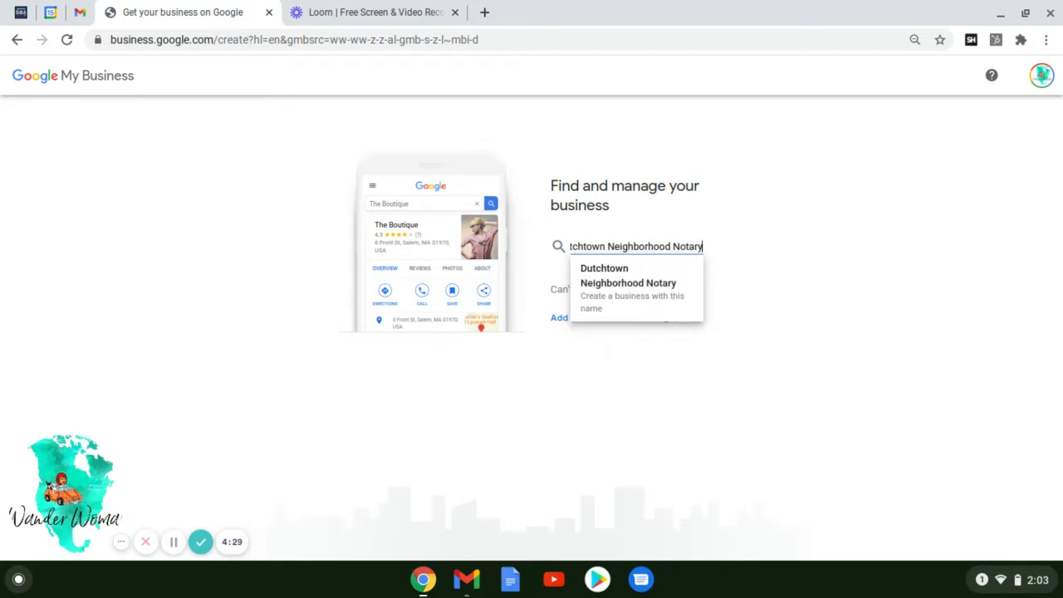
left_click(868, 494)
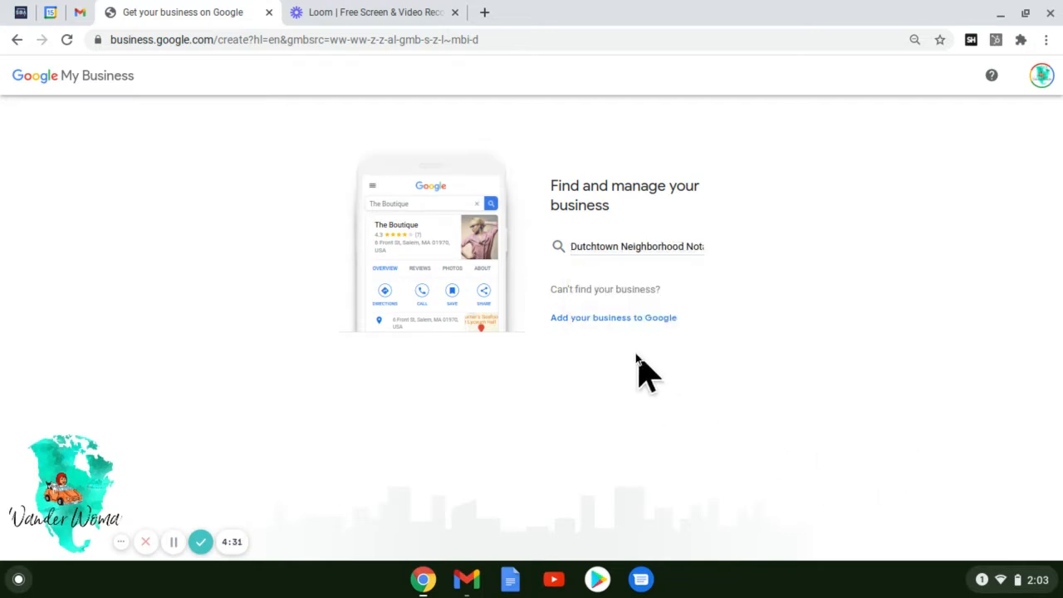
left_click(604, 315)
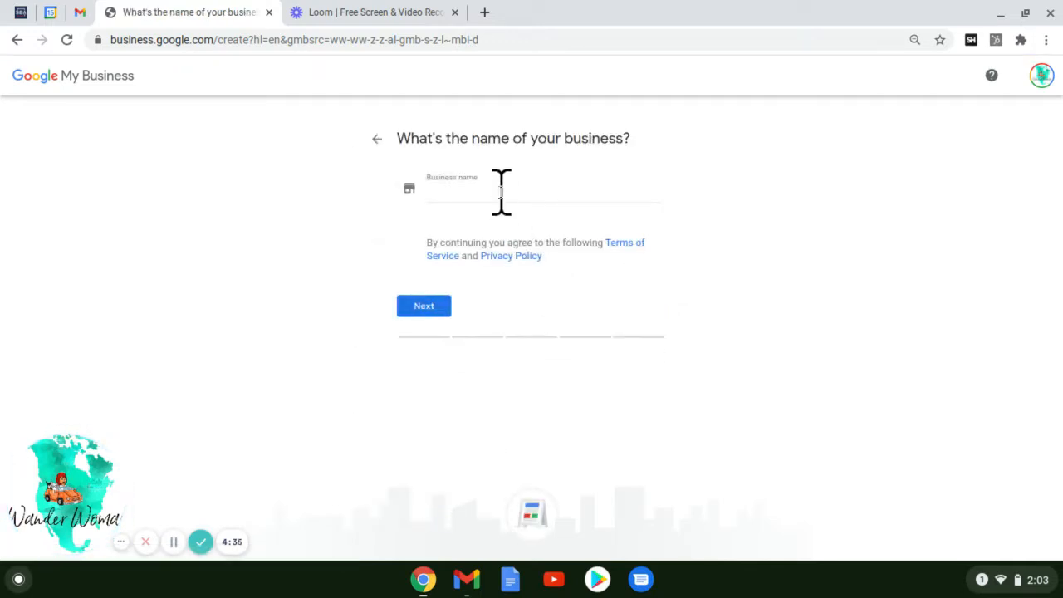
Enter 'Dutchtown Mobile Notary' as the new business name and continue.
left_click(501, 191)
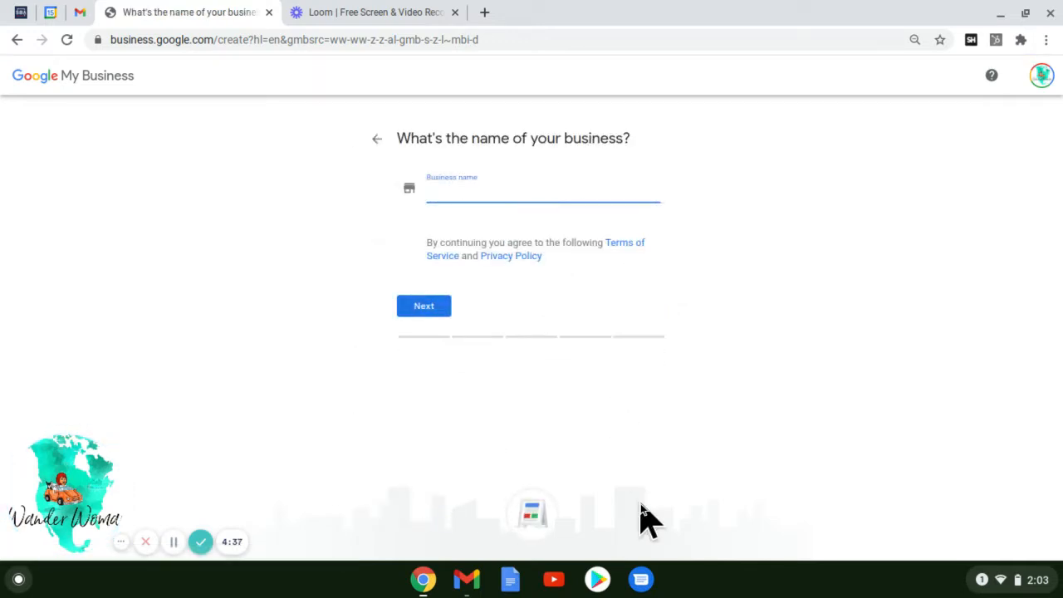
type("Dutc")
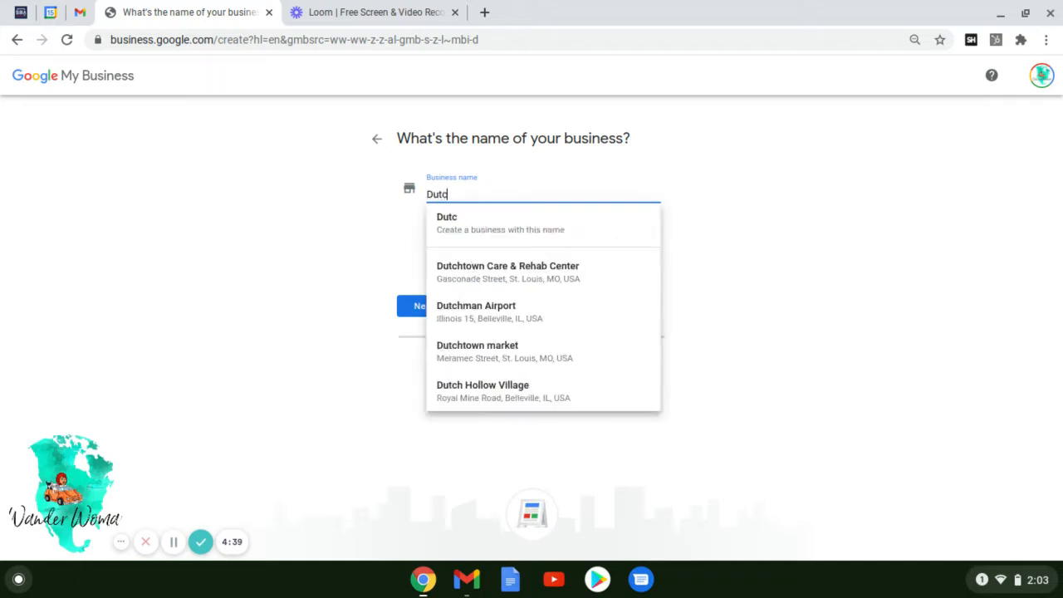
type("htown Mob")
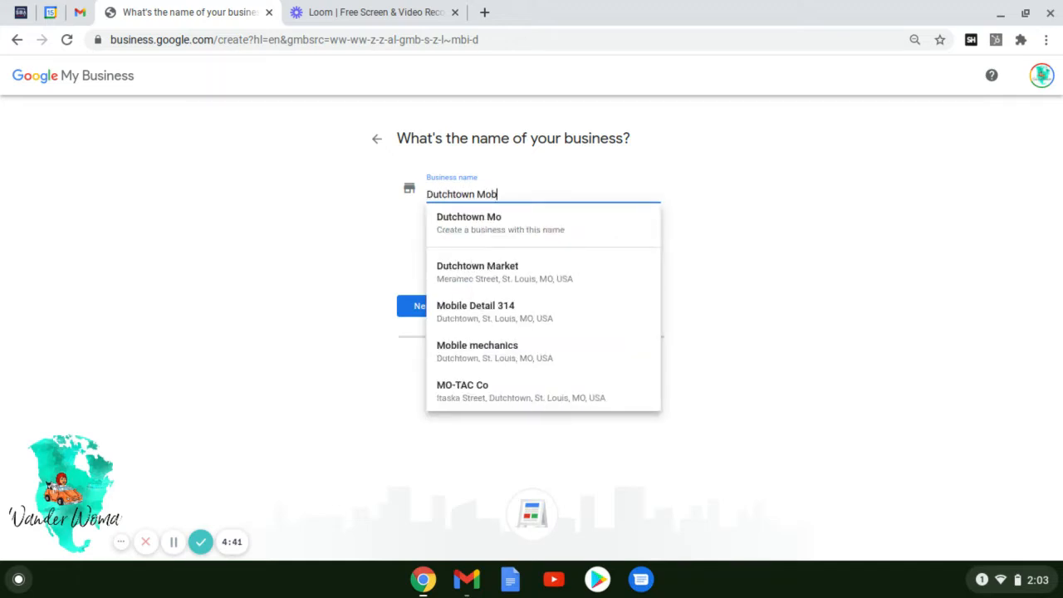
type("ile Notary")
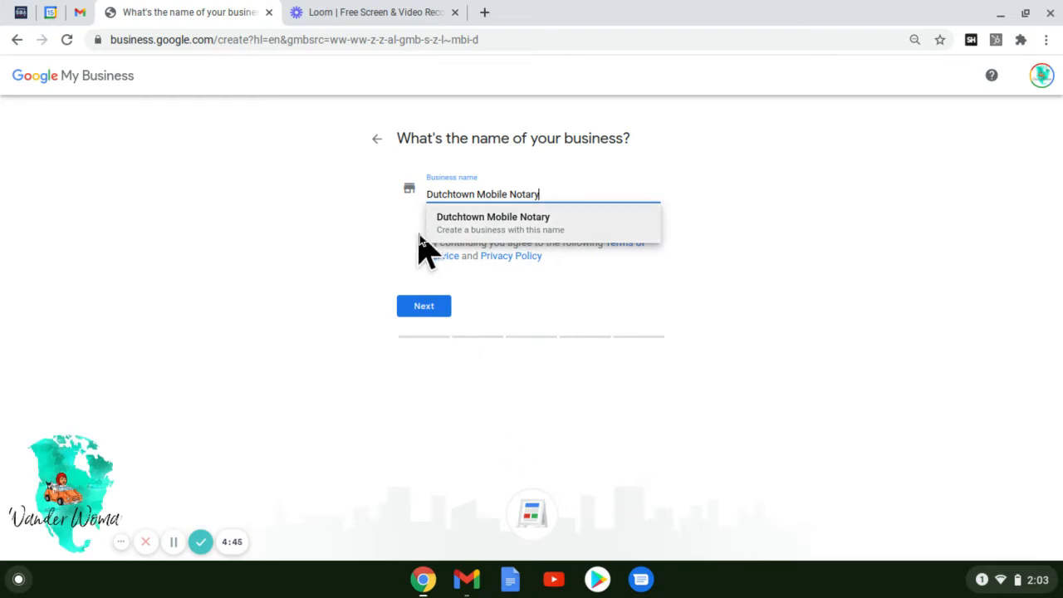
left_click(464, 232)
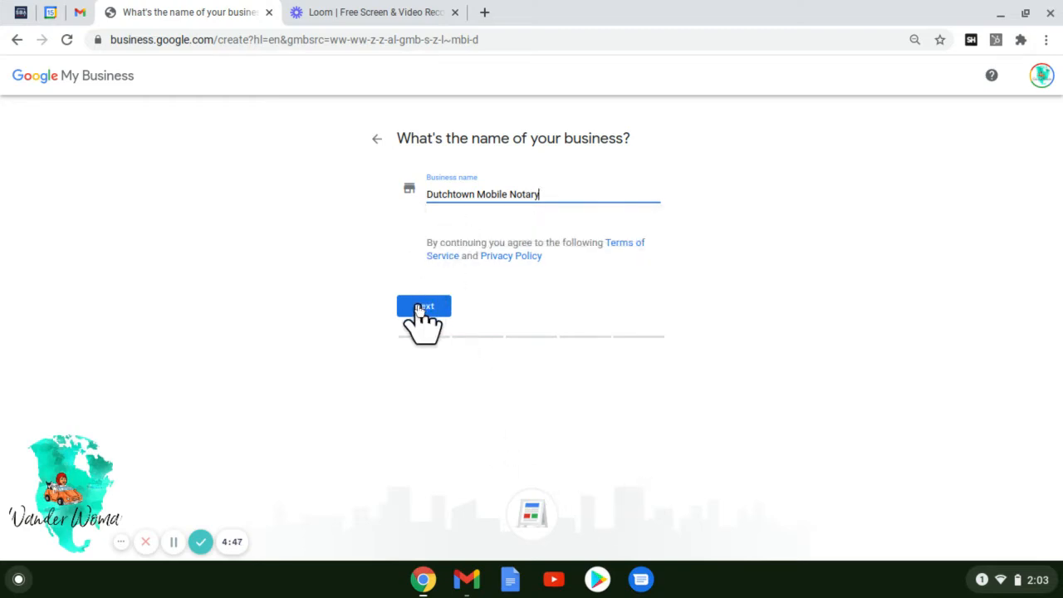
left_click(421, 307)
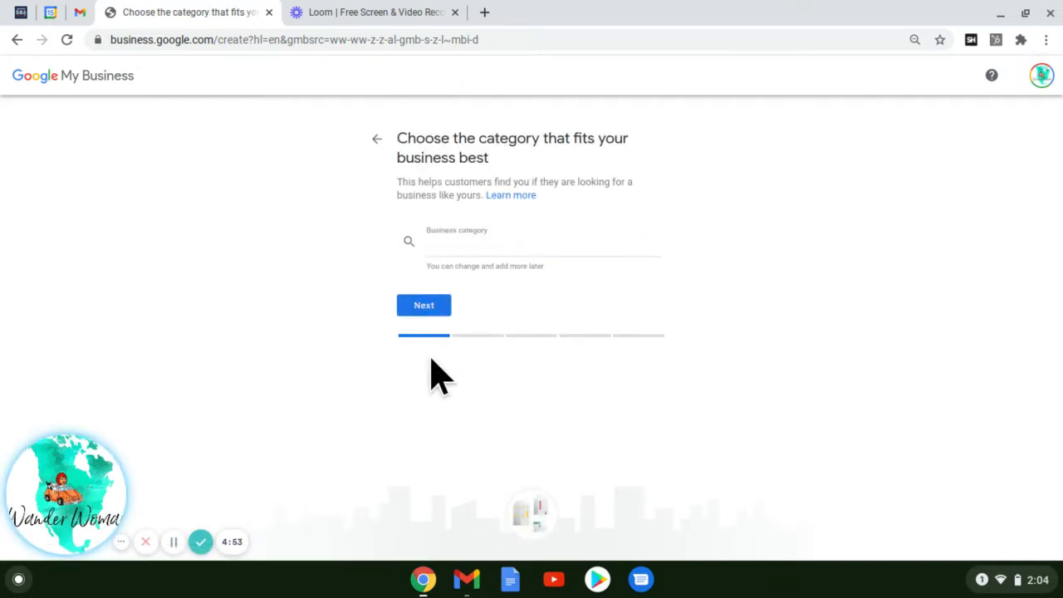
Search 'notary', pick 'Notary public' as the business category, and continue.
left_click(487, 245)
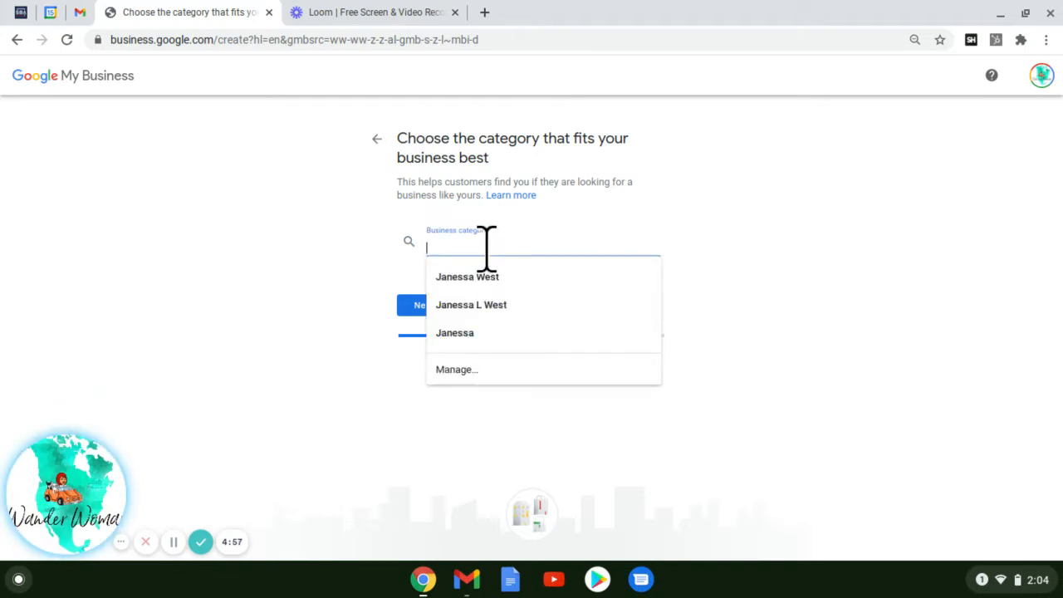
type("NOtary")
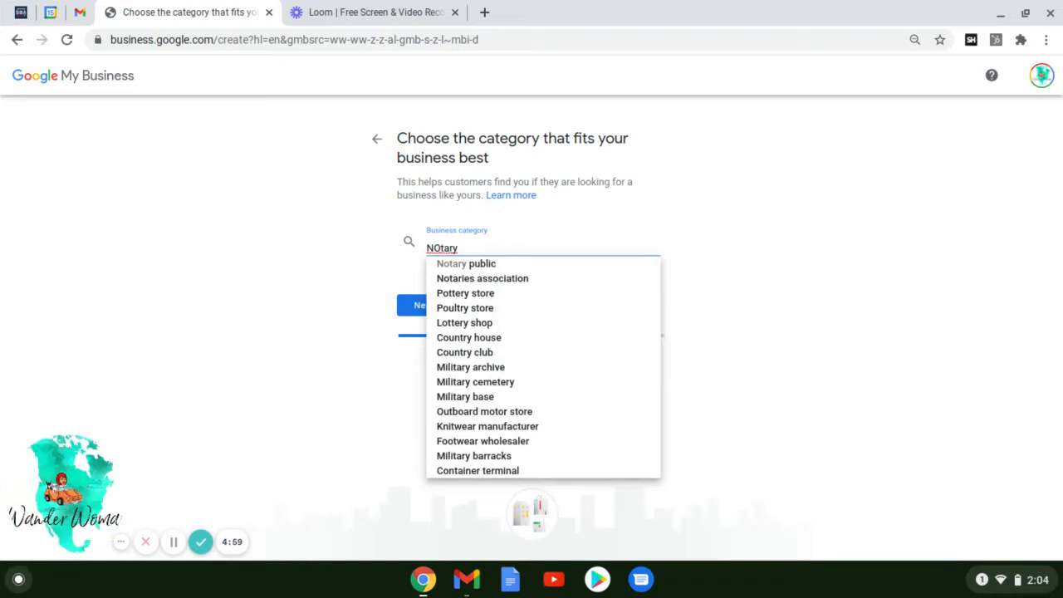
left_click(459, 268)
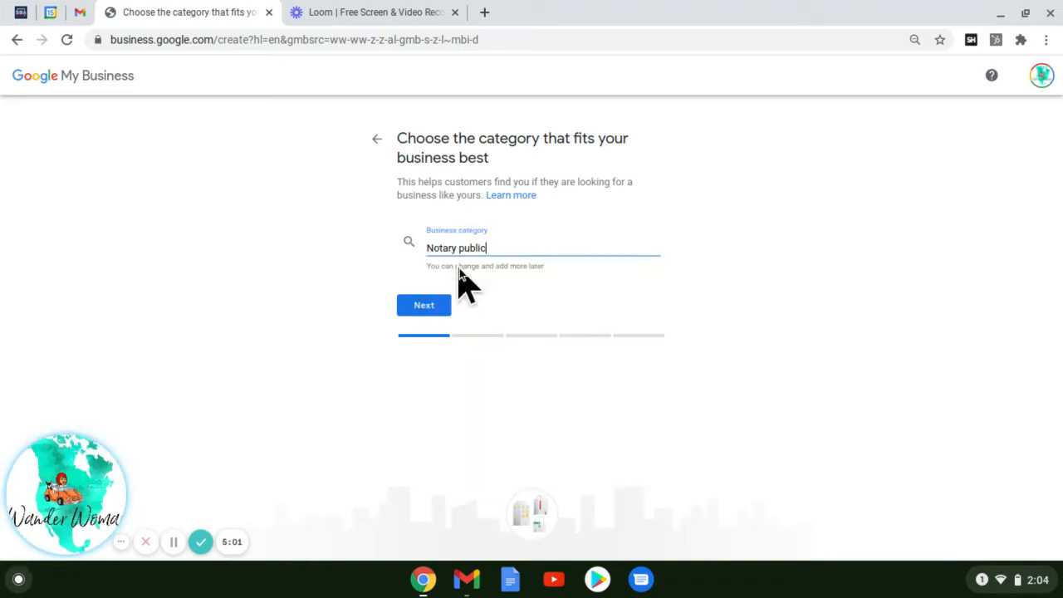
left_click(421, 308)
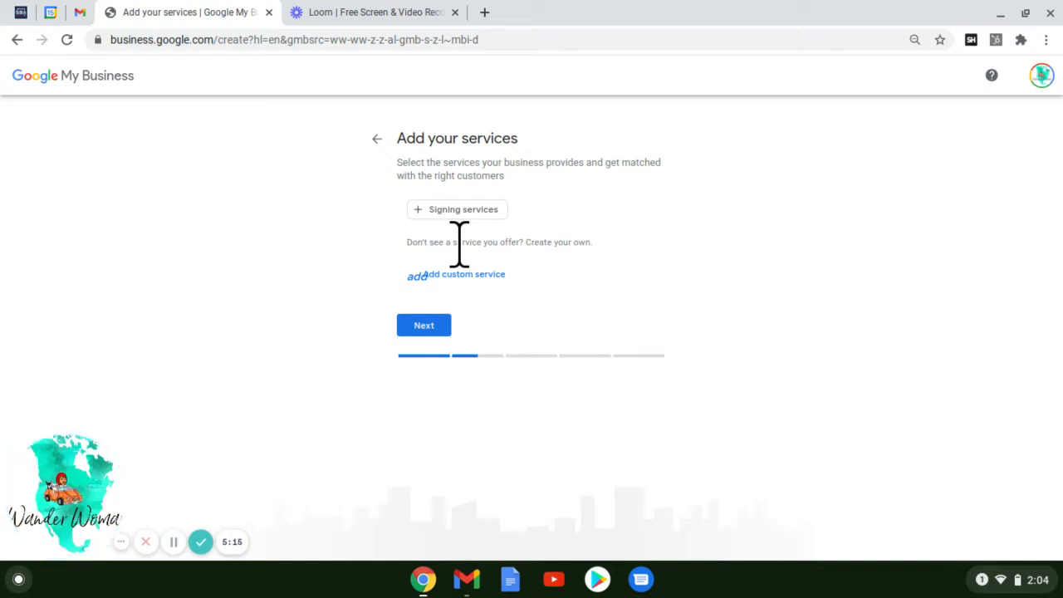
Add custom services Notary, Loan Signing Agent, Traveling Notary and Mobile Notary, then continue.
left_click(416, 272)
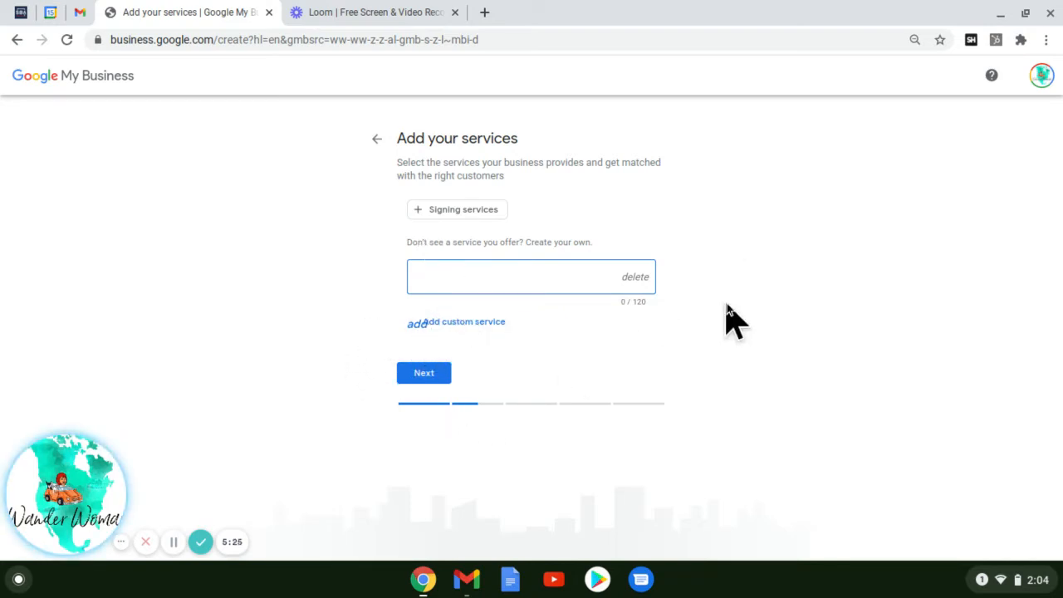
type("Notary")
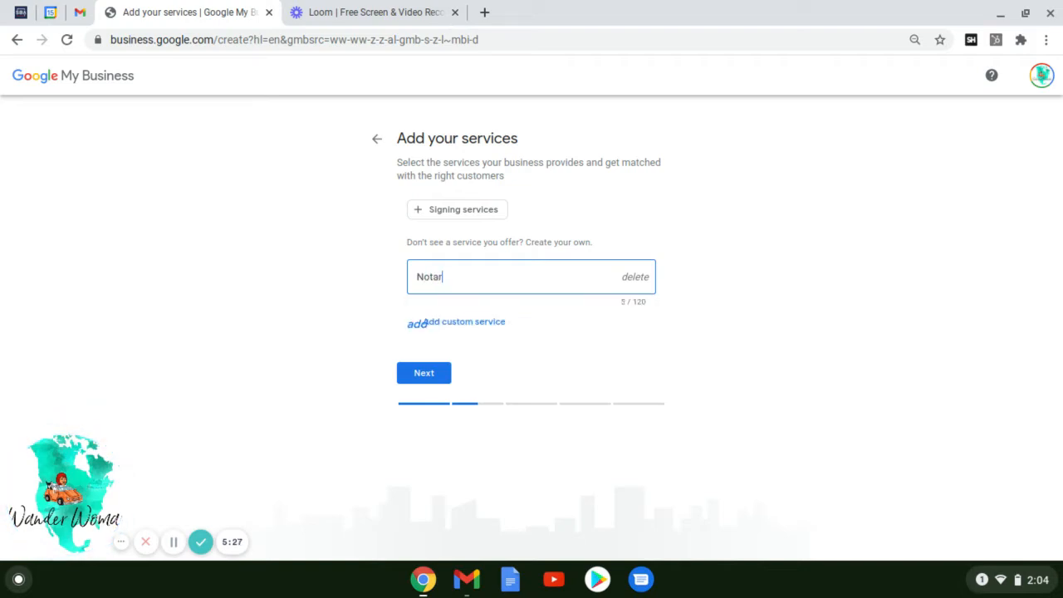
left_click(429, 323)
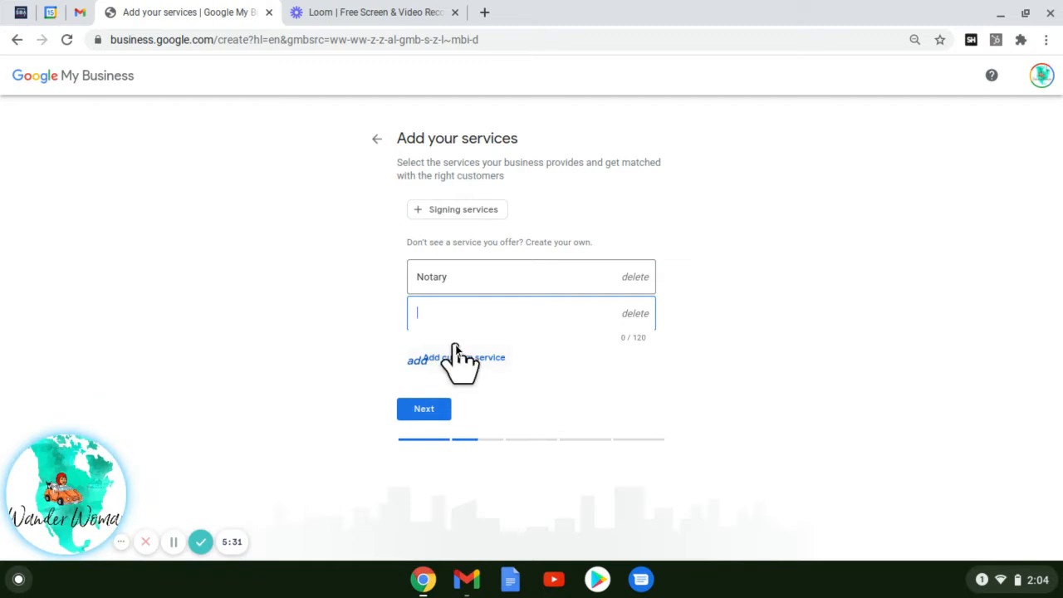
type("Loan Sig")
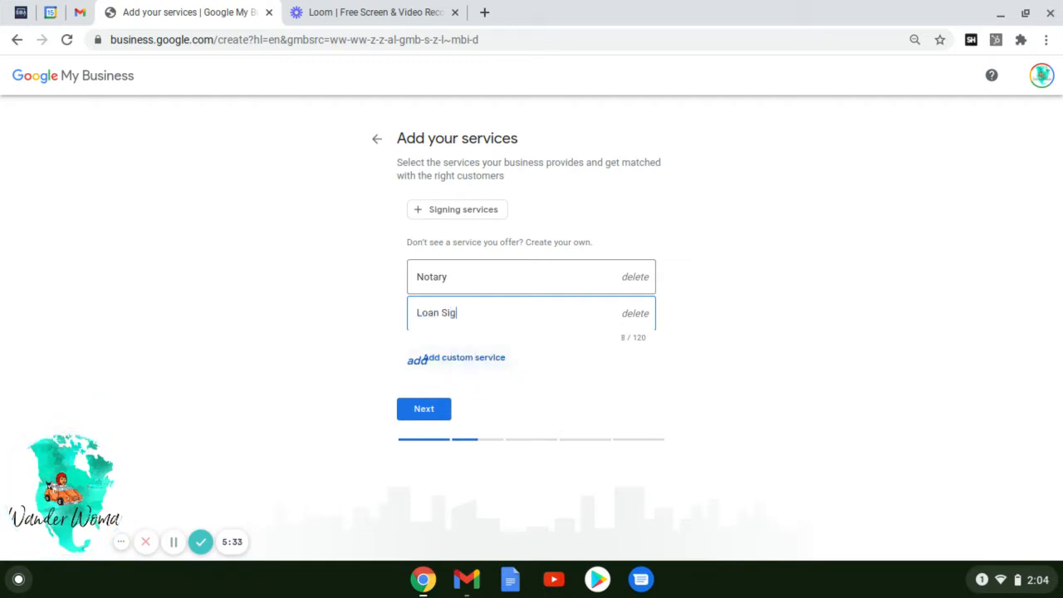
type("ning Agent")
left_click(423, 361)
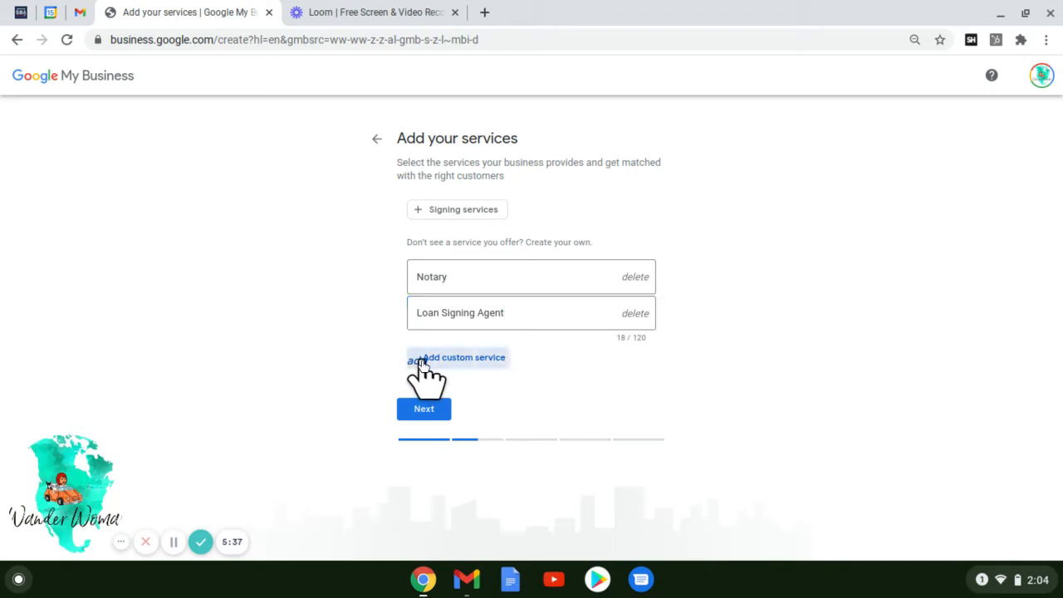
type("Traveling Notary")
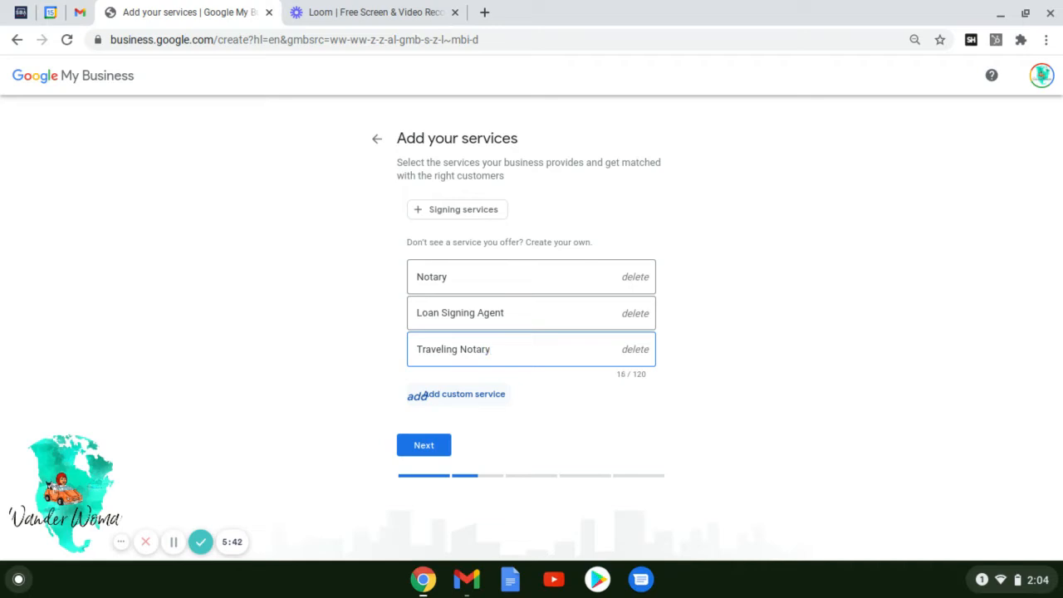
left_click(419, 395)
type("MO")
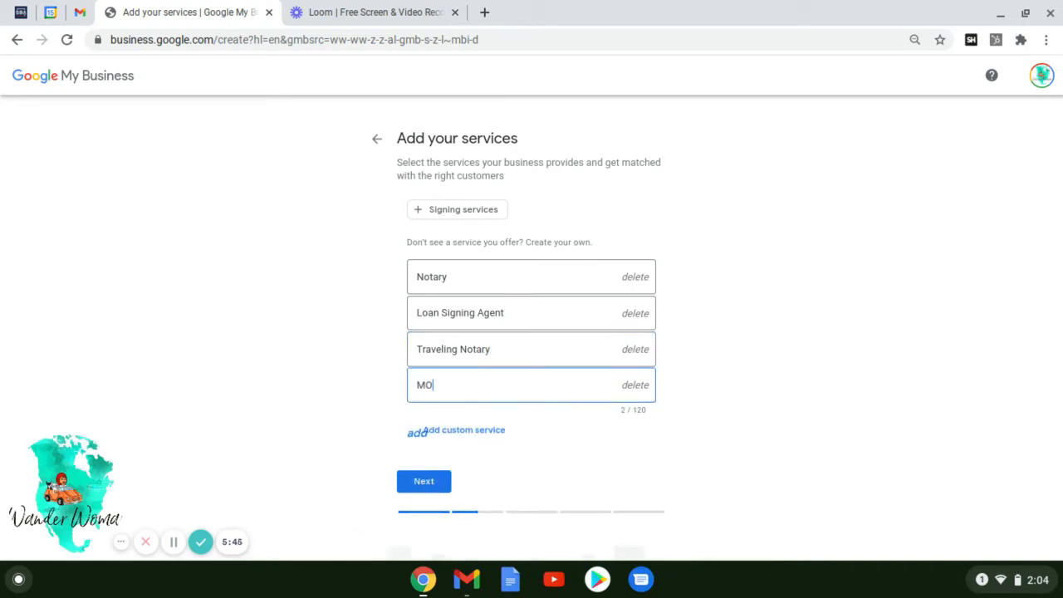
type("bile N")
key("BackSpace")
type("otary")
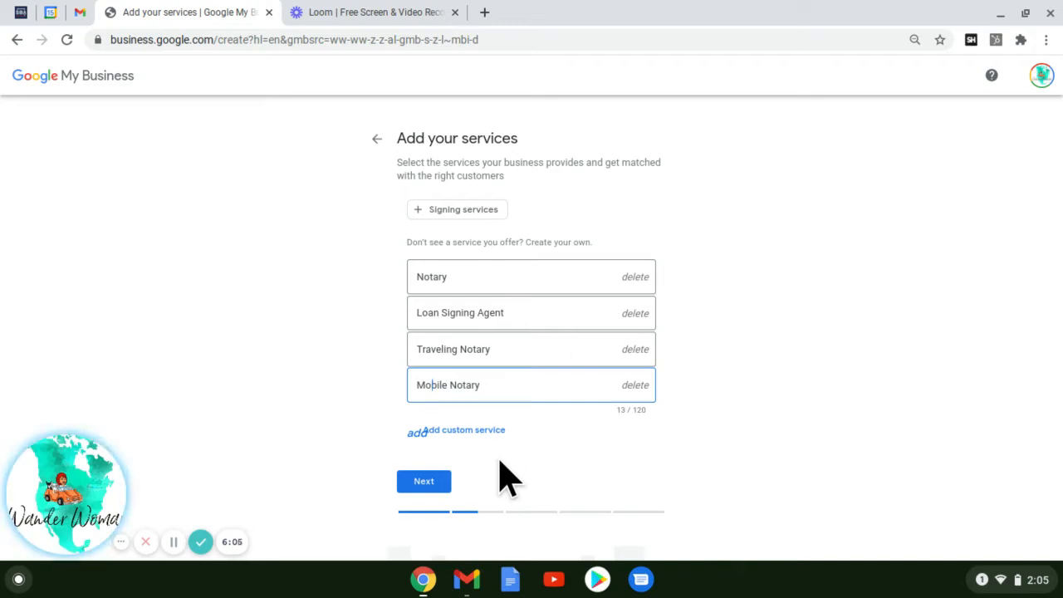
left_click(429, 489)
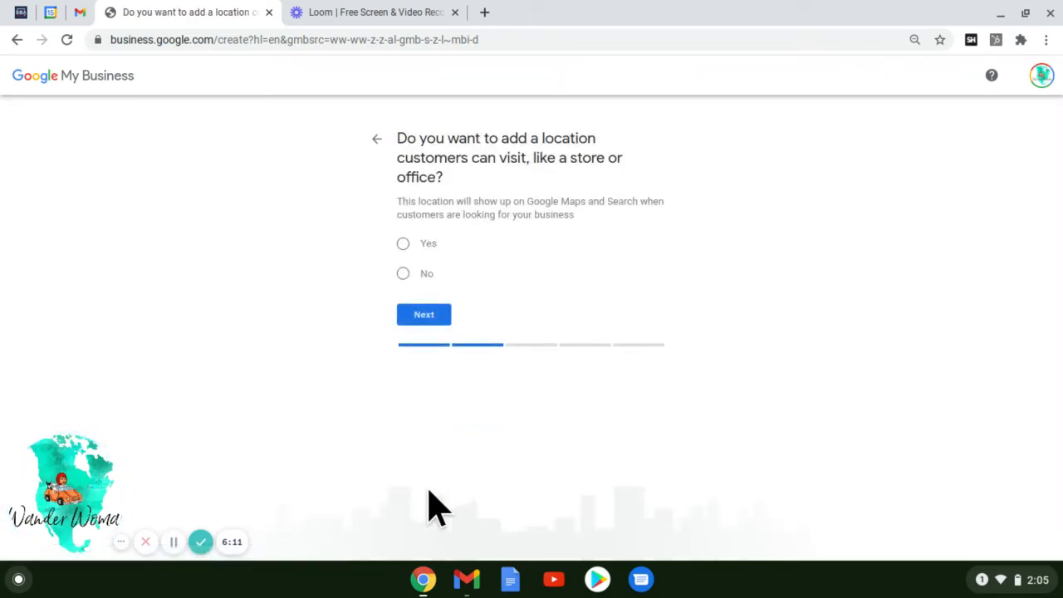
Answer No to having a customer-visitable location, after briefly trying Yes and going back.
left_click(404, 245)
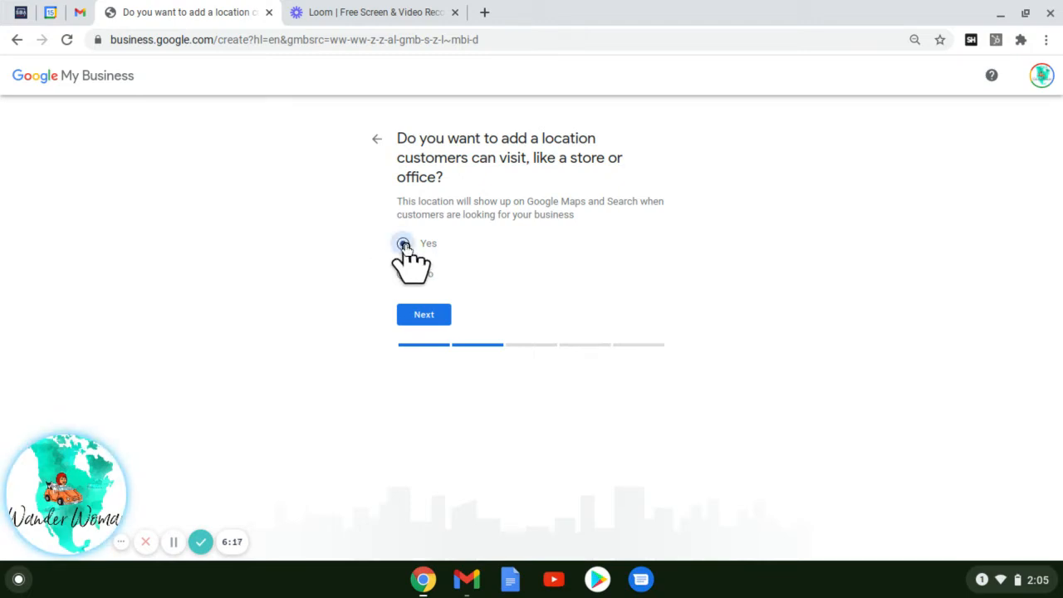
left_click(427, 320)
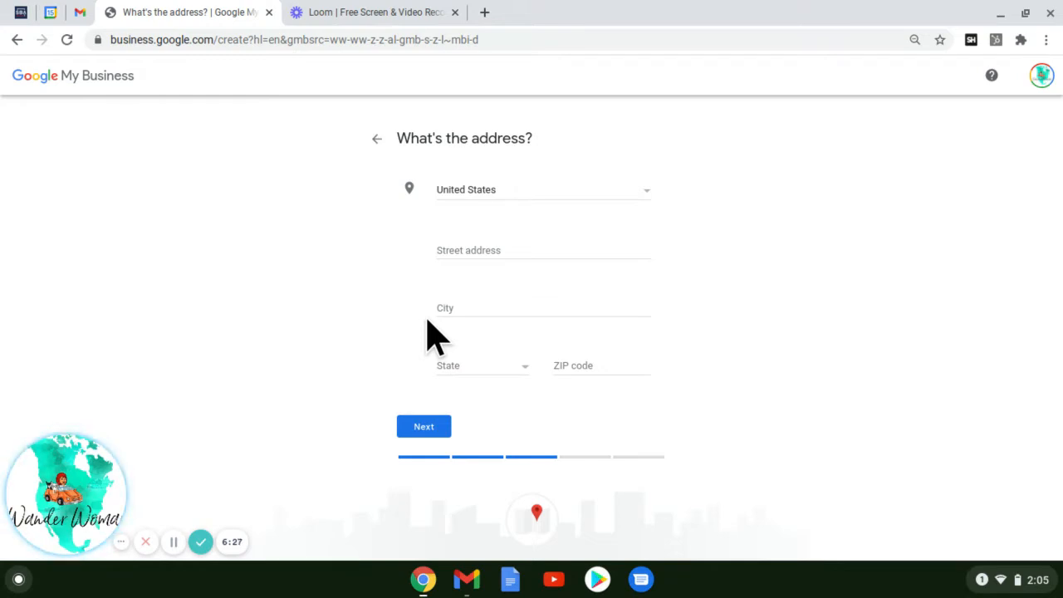
left_click(377, 140)
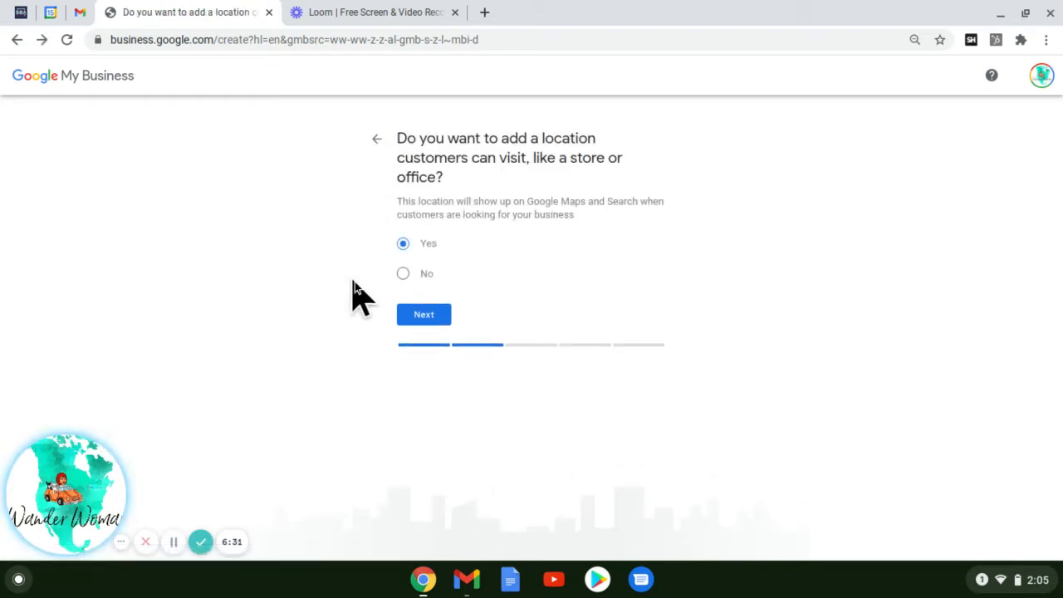
left_click(402, 275)
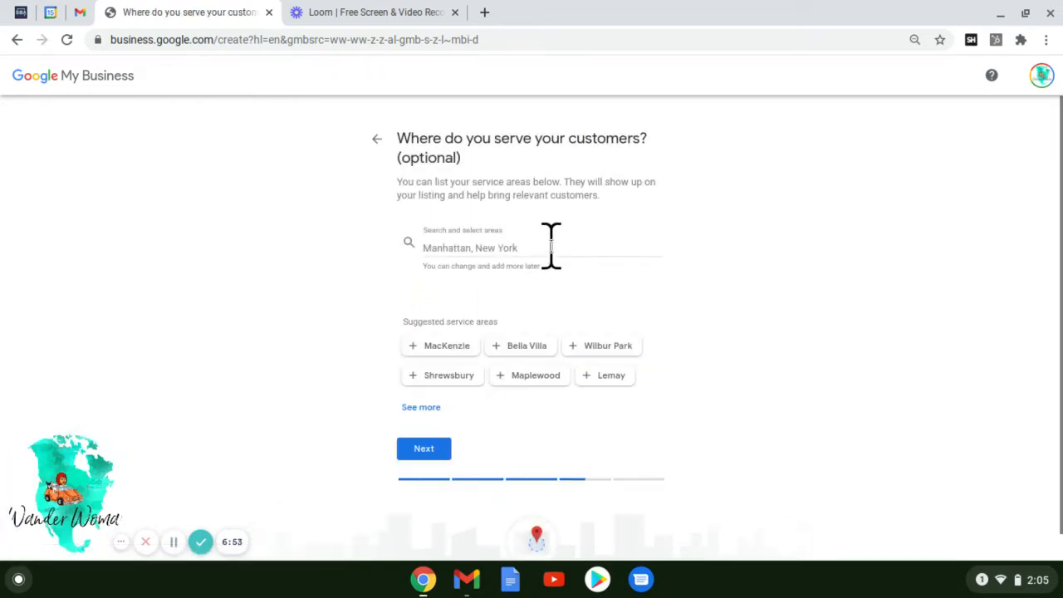
Search and add St. Louis, Dutchtown and Tower Grove as service areas.
left_click(551, 246)
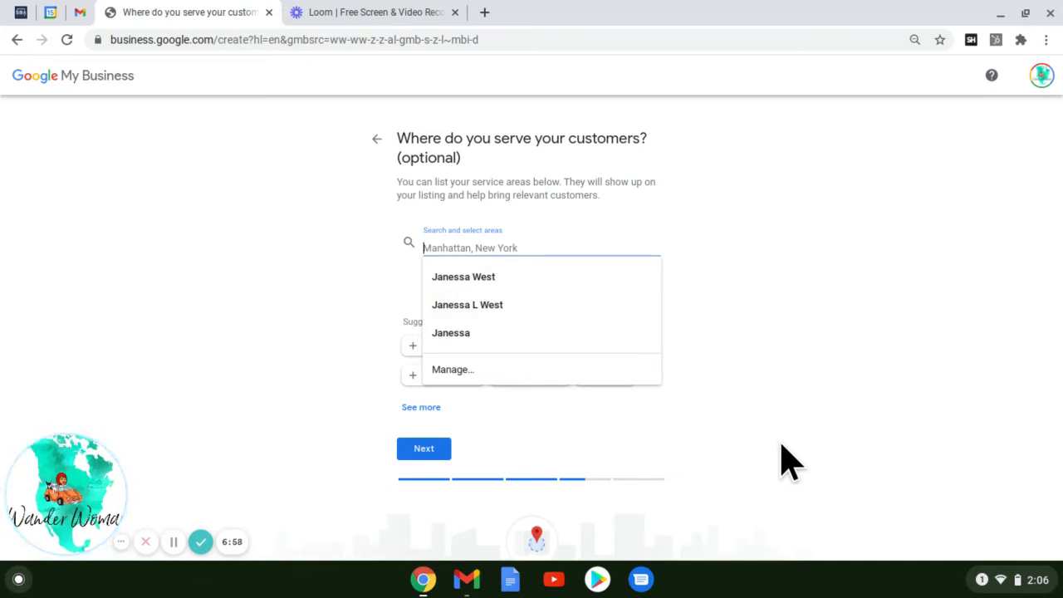
type("st louis")
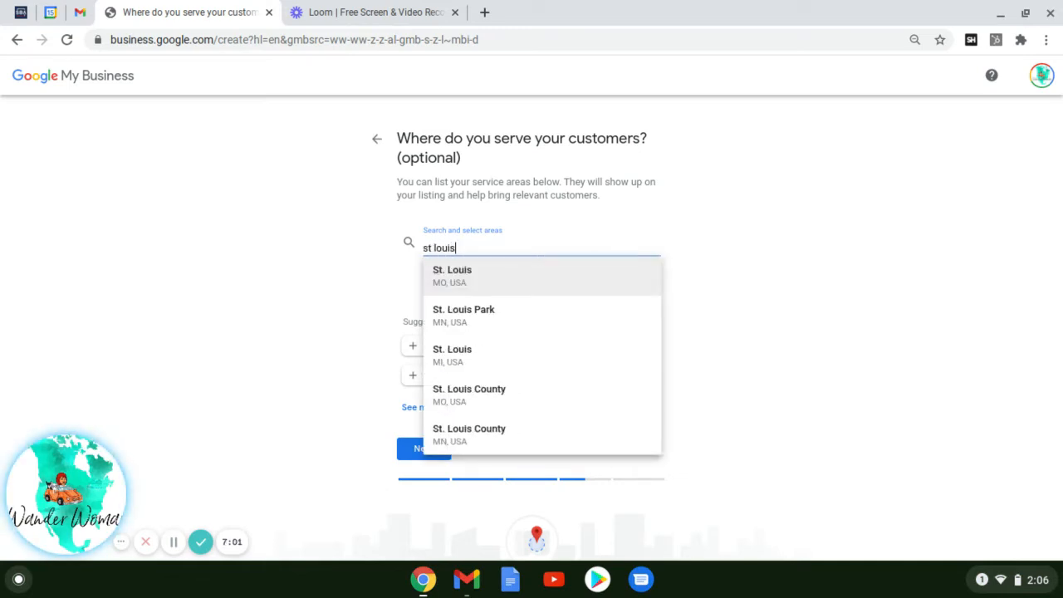
left_click(524, 290)
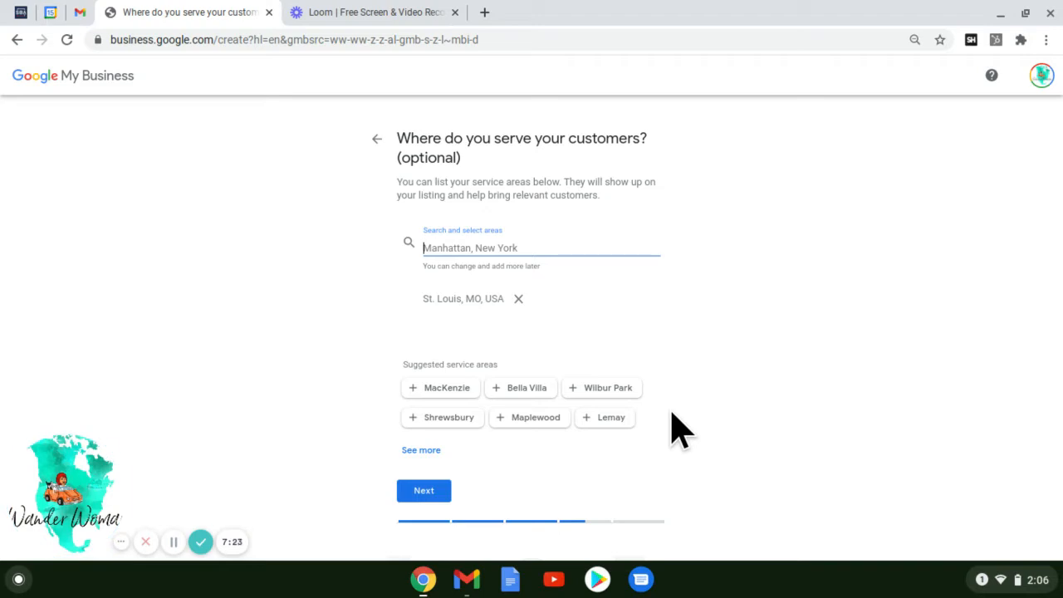
type("dut")
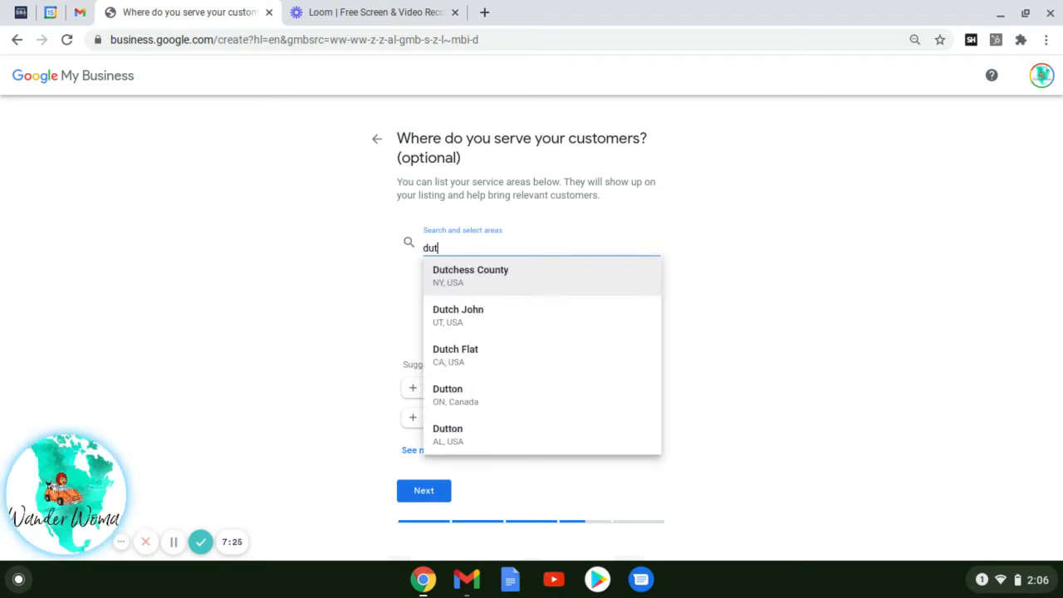
type("cht")
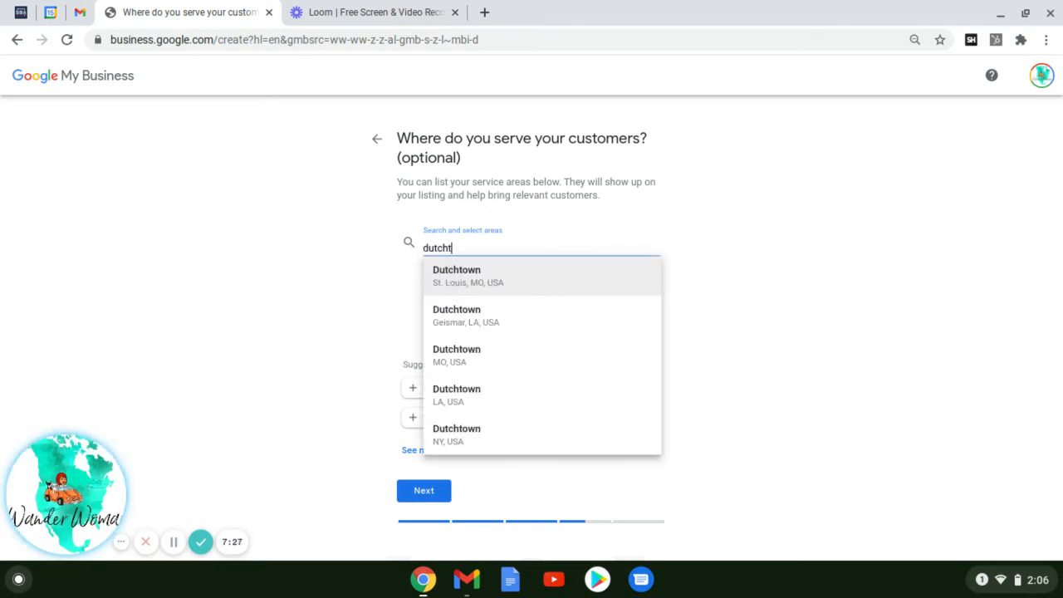
left_click(531, 279)
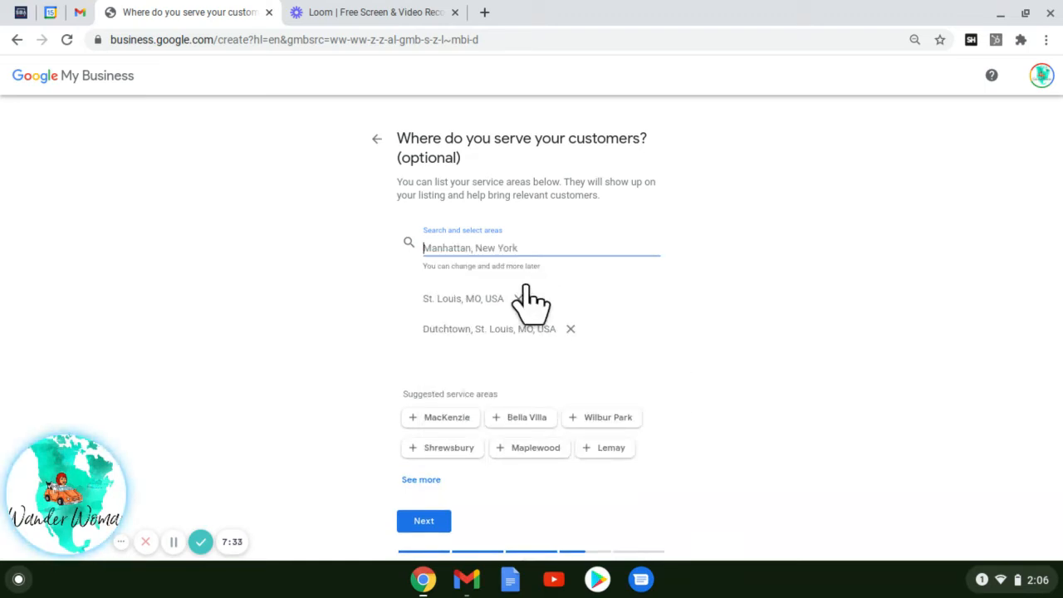
type("tower")
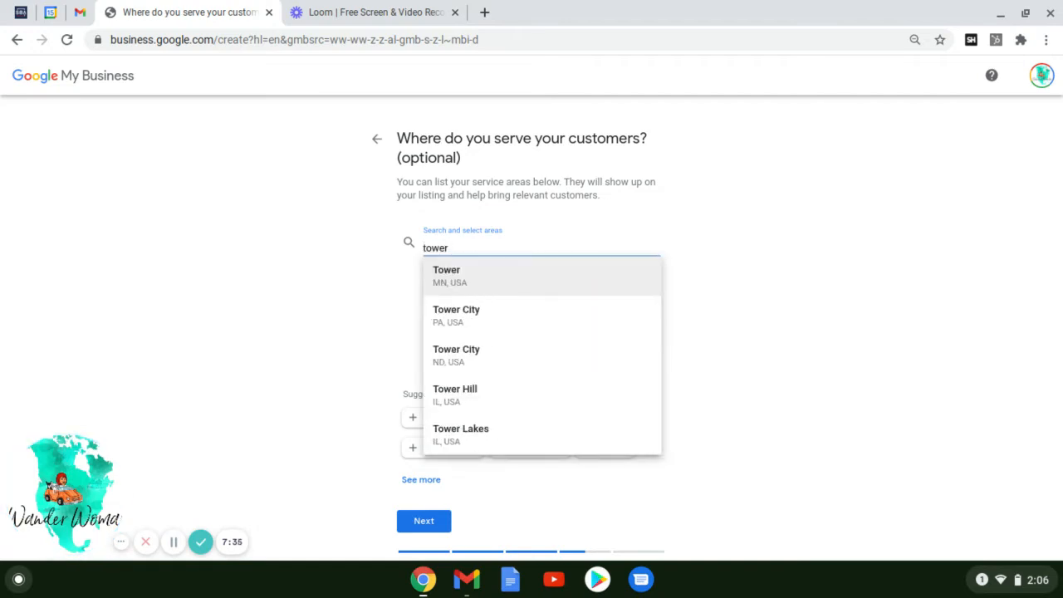
type(" gro")
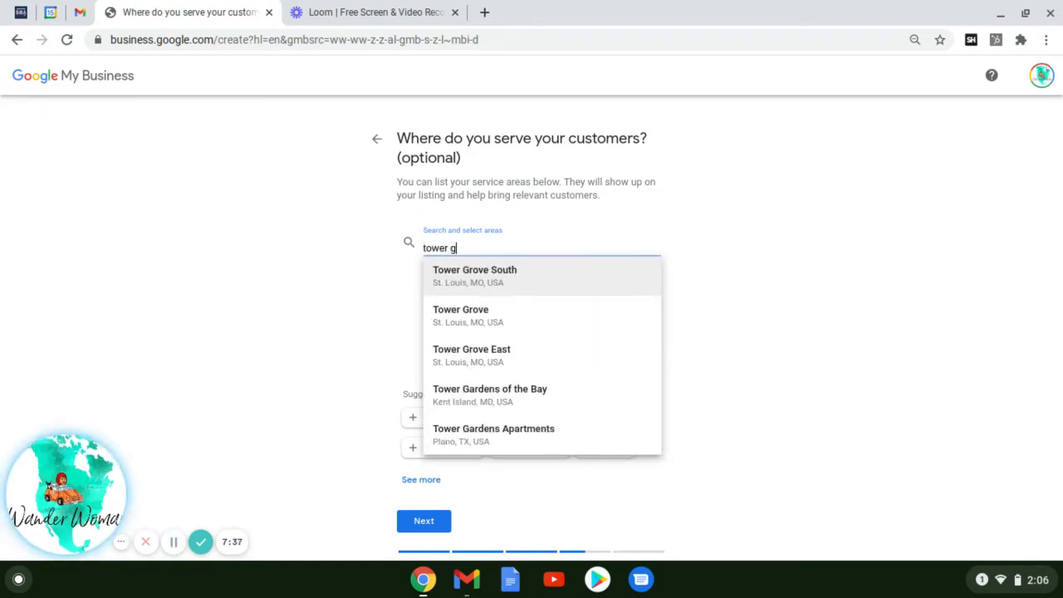
left_click(504, 314)
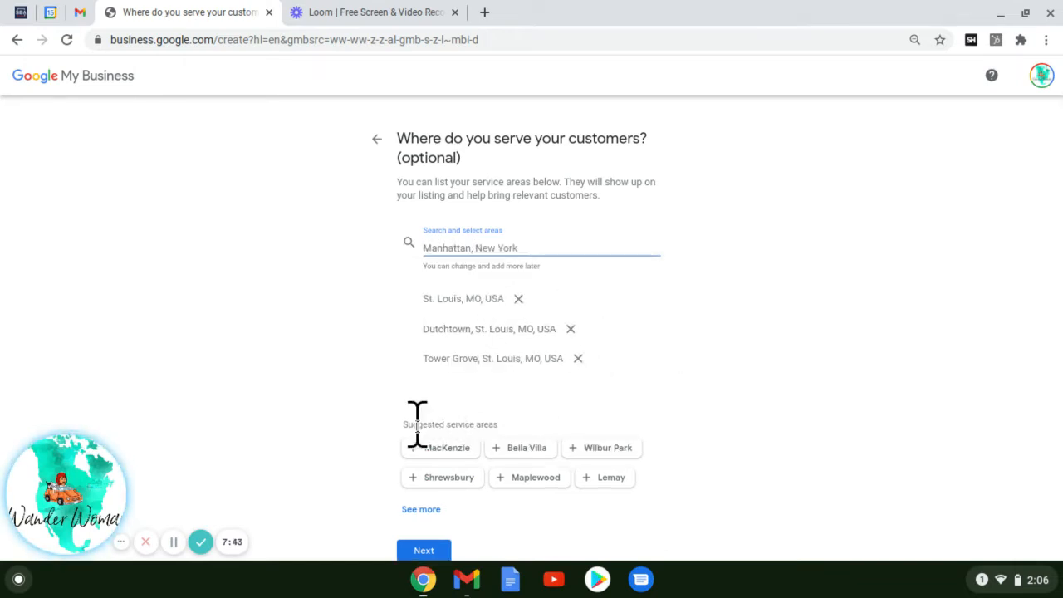
Add Shrewsbury, Maplewood and Lemay from the suggested areas and continue.
left_click(433, 475)
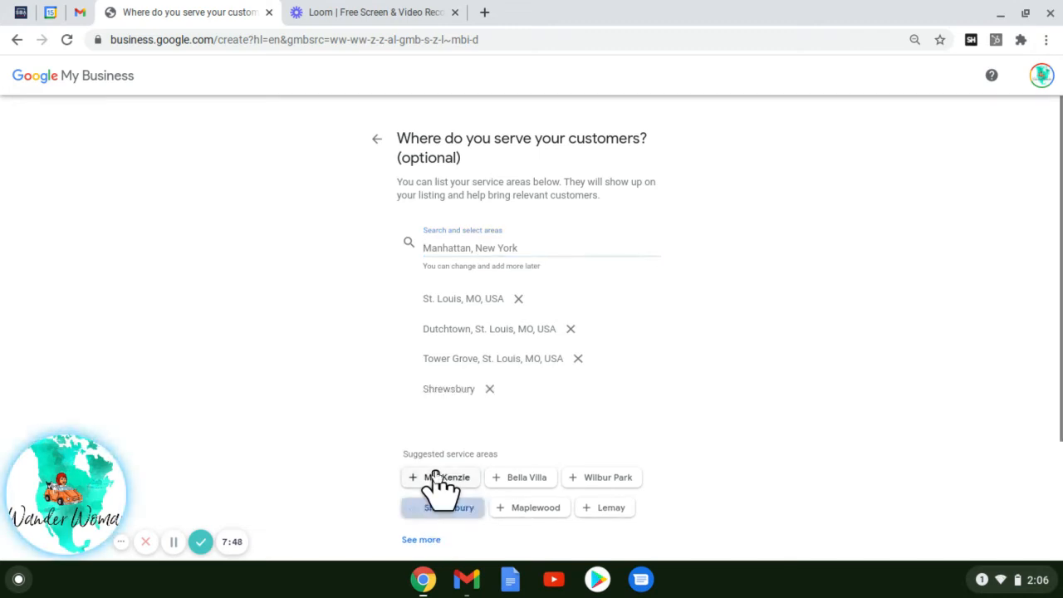
left_click(542, 510)
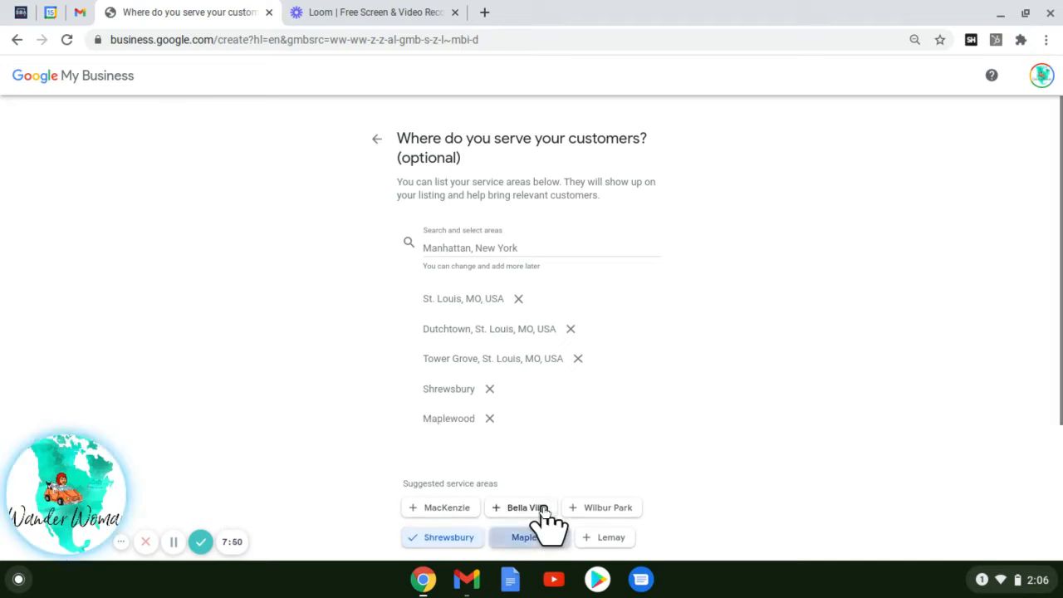
left_click(611, 538)
scroll(664, 473, "down", 2)
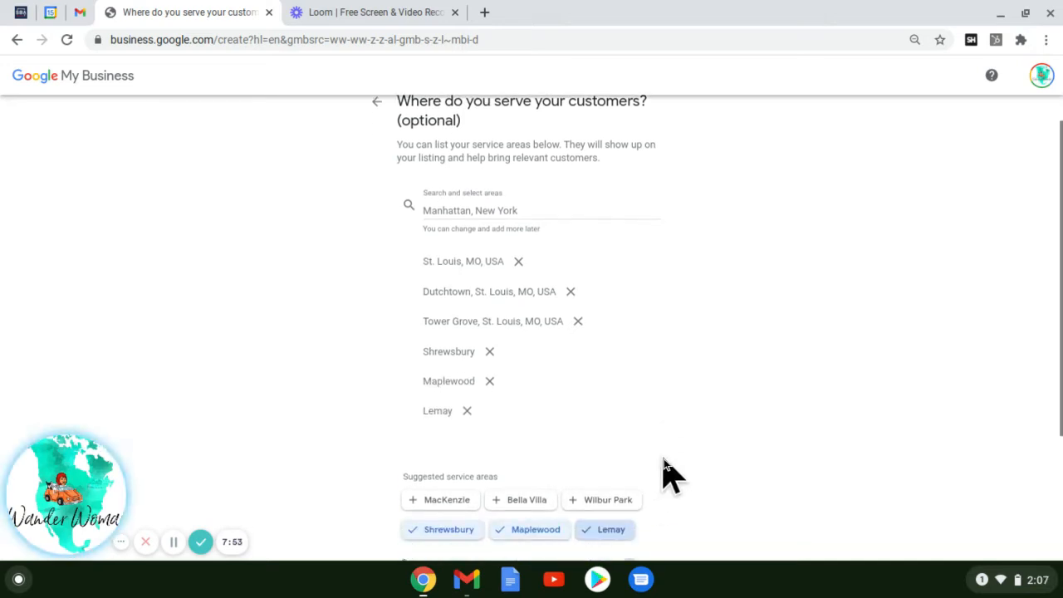
scroll(663, 460, "down", 1)
scroll(664, 460, "up", 1)
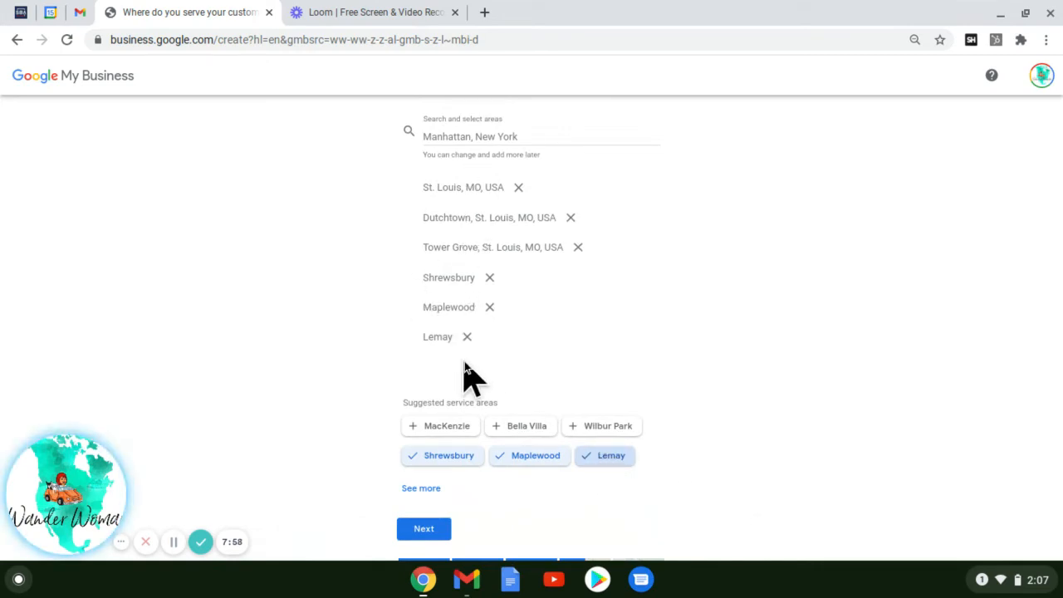
left_click(439, 532)
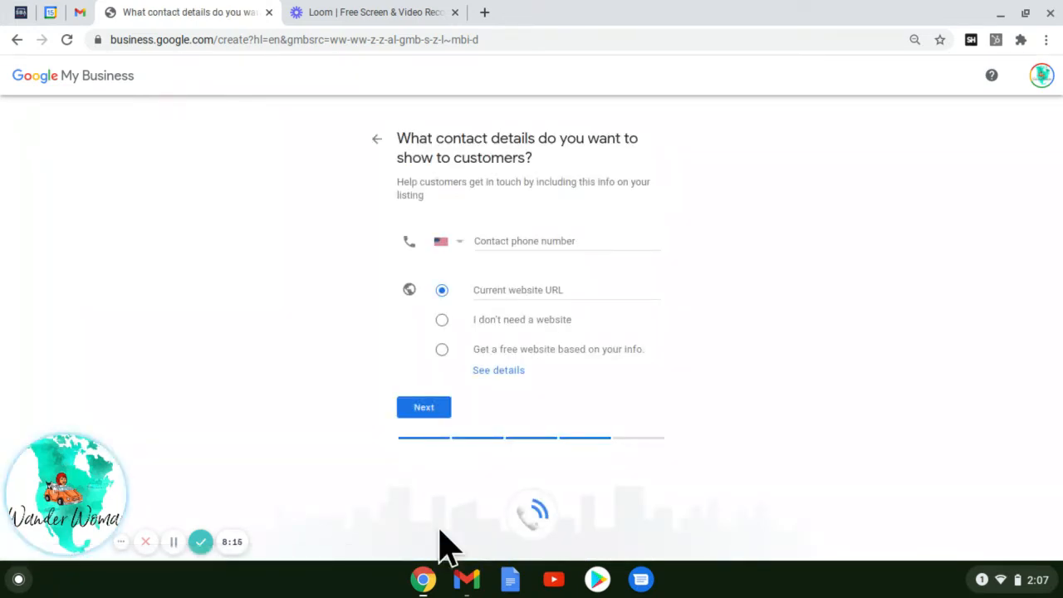
left_click(511, 239)
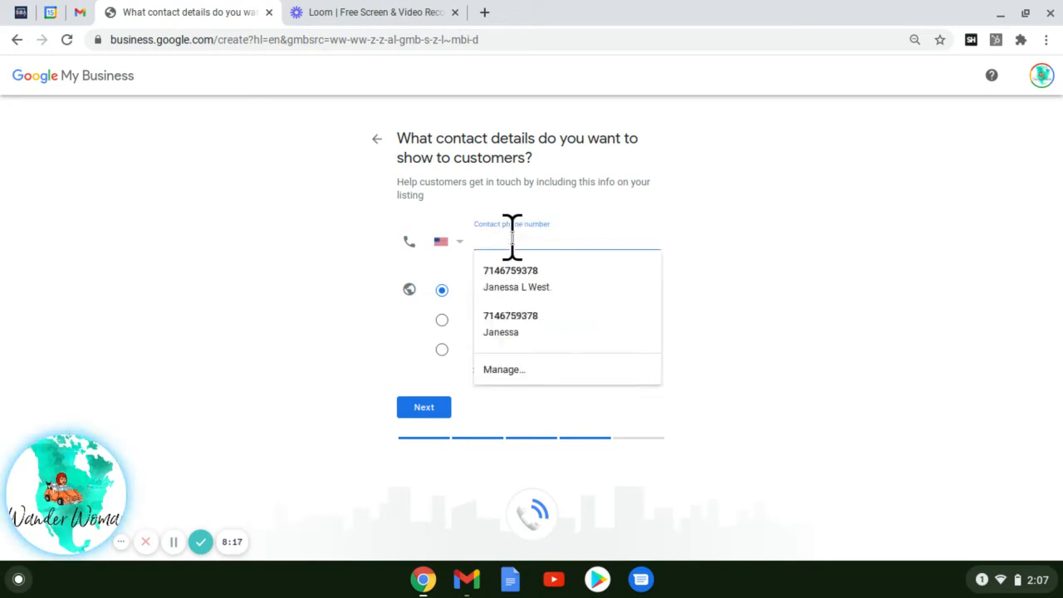
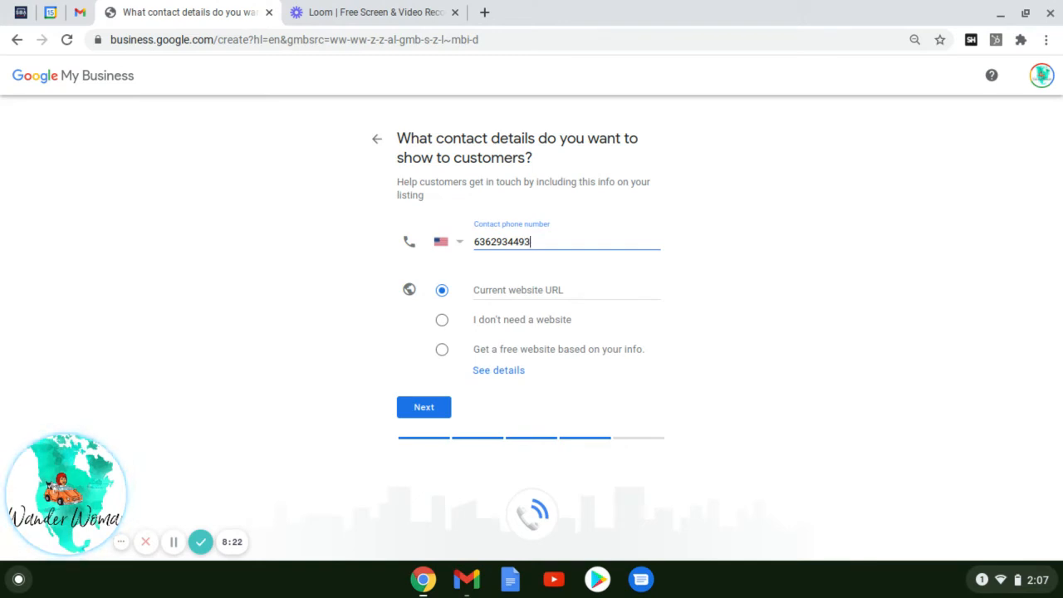
left_click(486, 291)
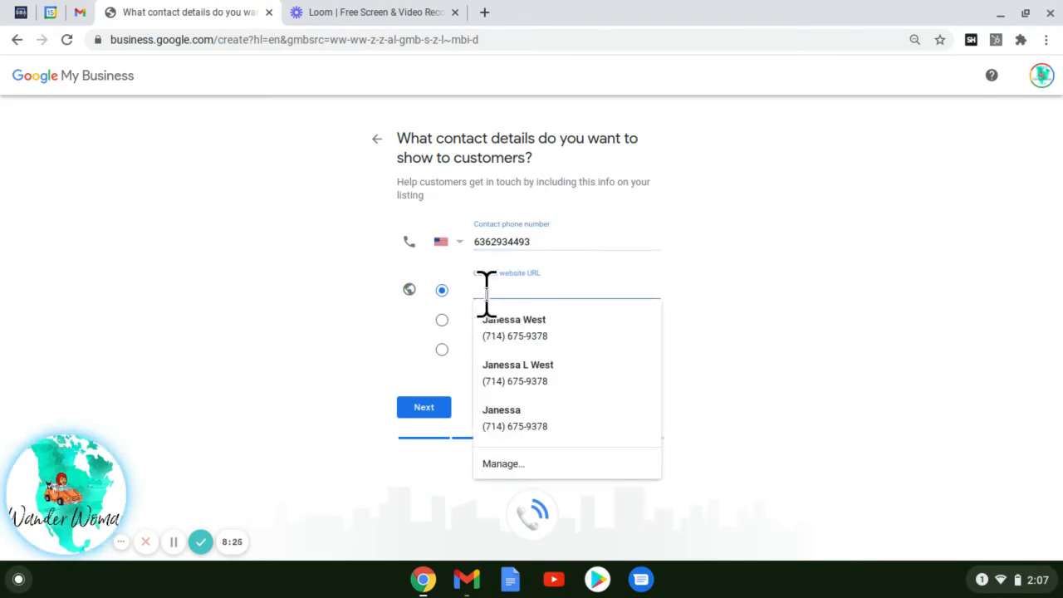
type("www.MobileNotaryStL")
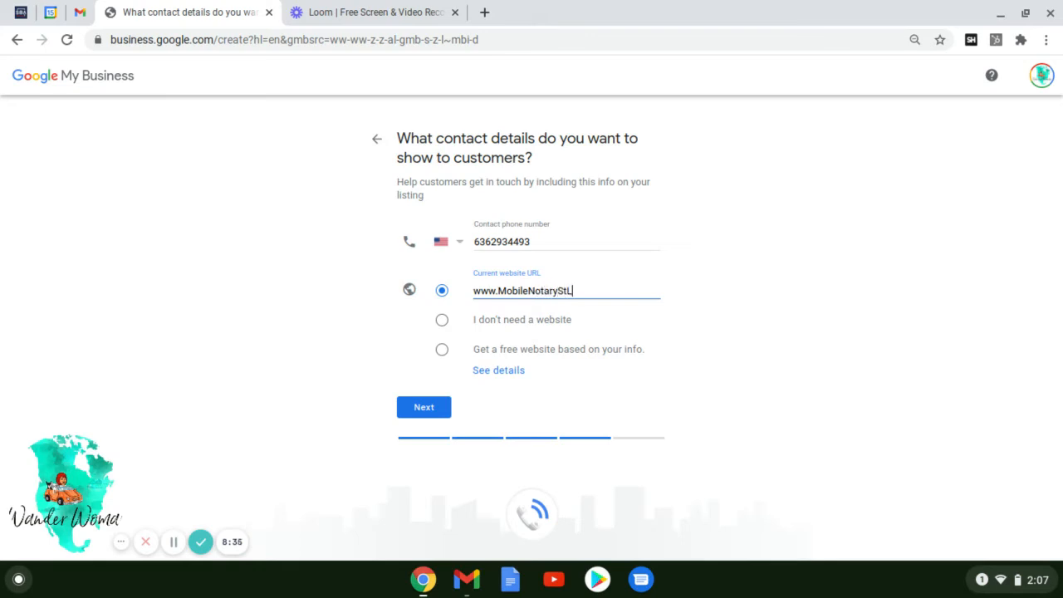
type(".com")
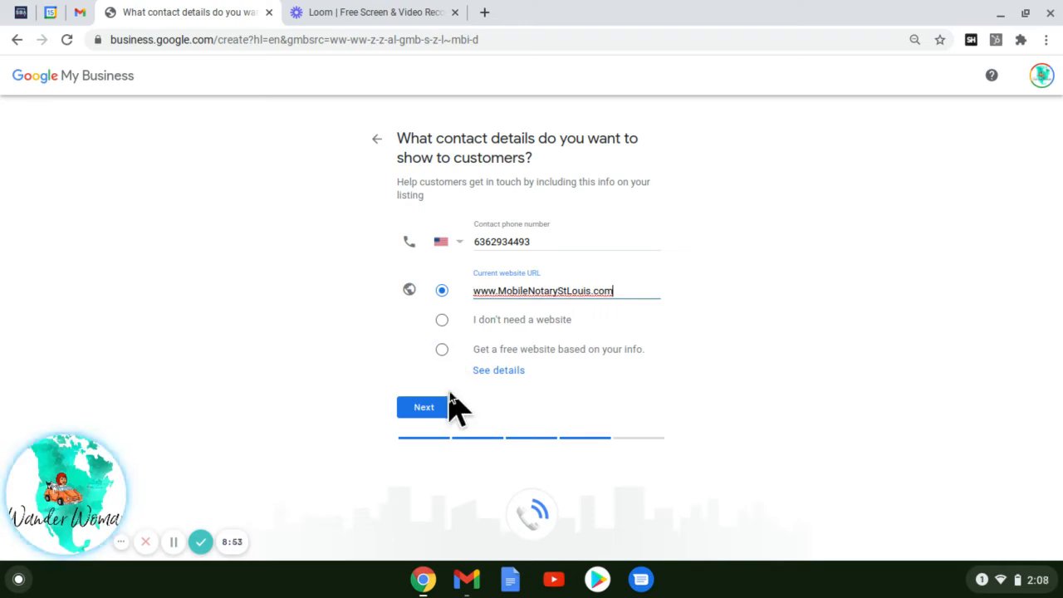
left_click(425, 407)
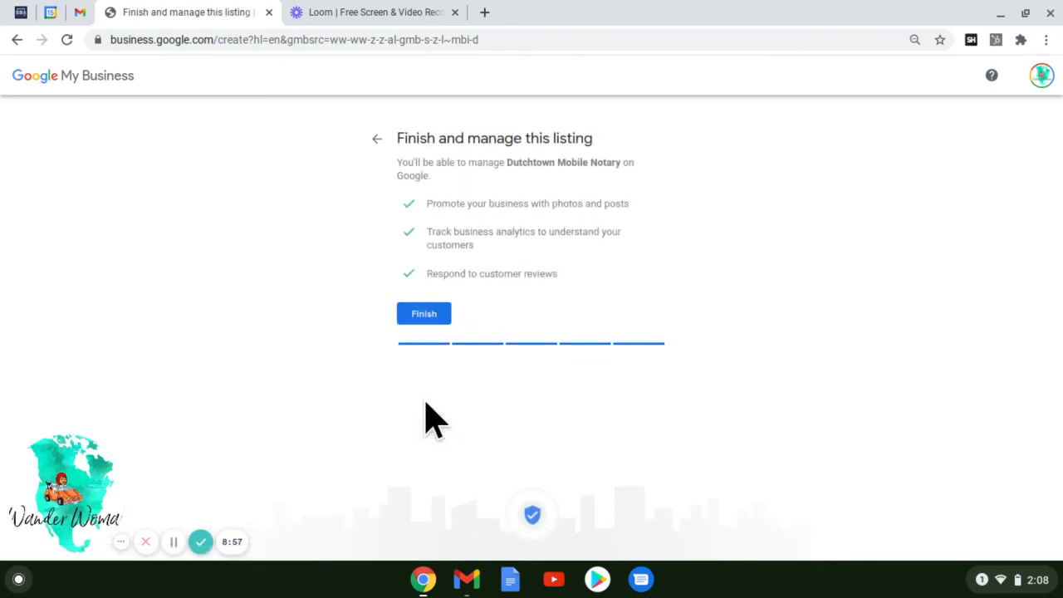
Finish setting up the Dutchtown Mobile Notary listing.
left_click(429, 321)
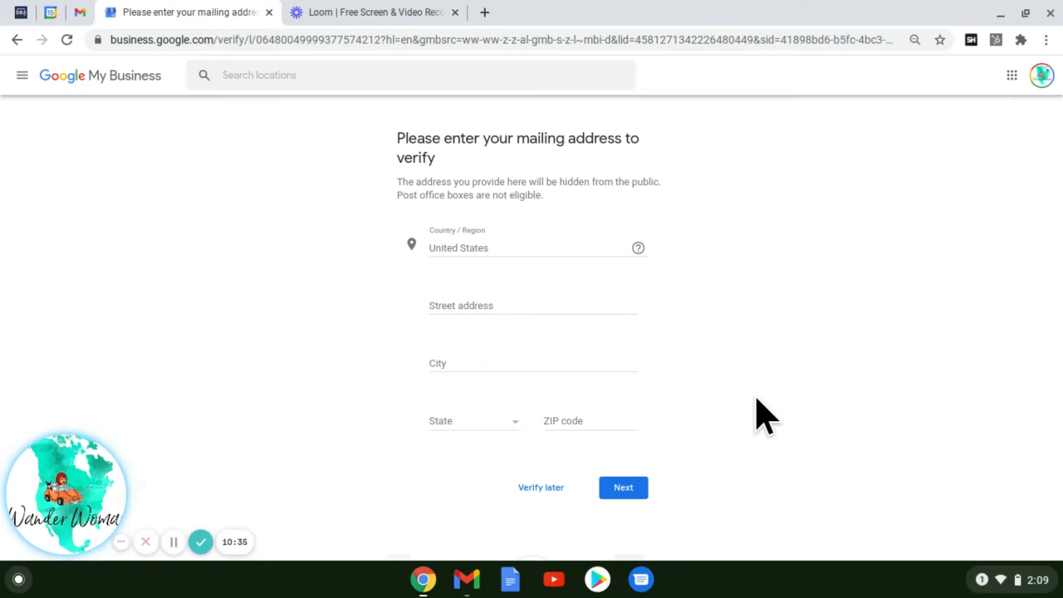
Skip mailing-address verification for now by choosing Verify later.
left_click(537, 486)
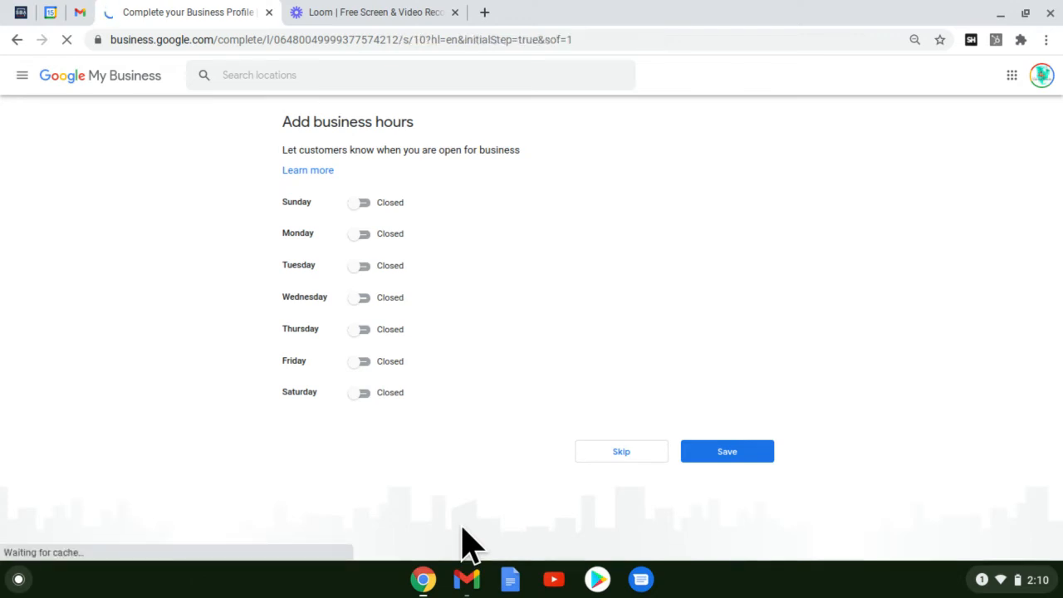
Switch every day from Sunday to Saturday from Closed to Open.
left_click(358, 203)
left_click(357, 234)
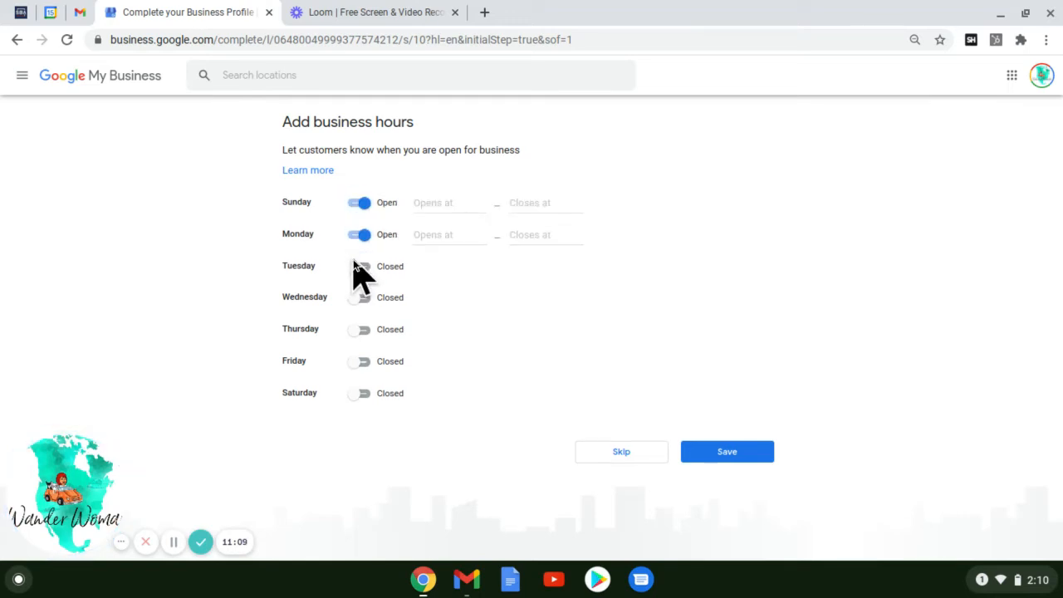
left_click(358, 266)
left_click(359, 298)
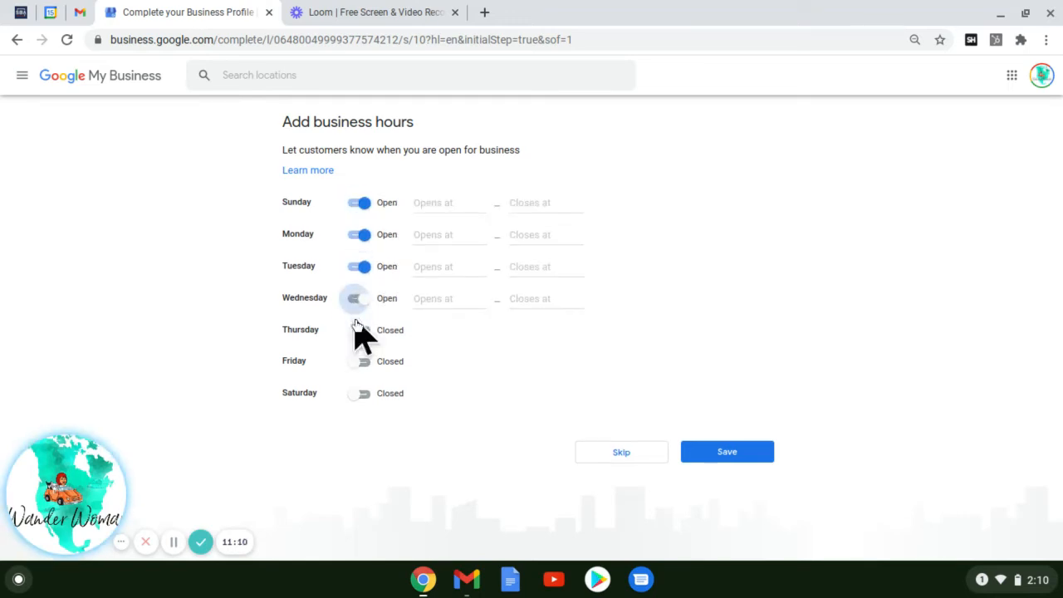
left_click(359, 330)
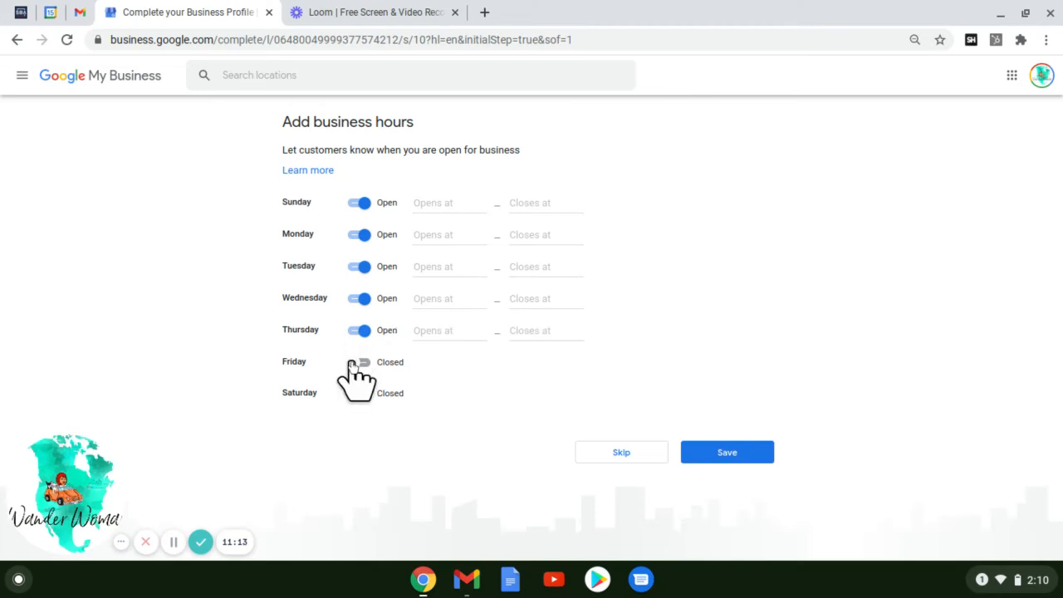
left_click(359, 362)
left_click(358, 394)
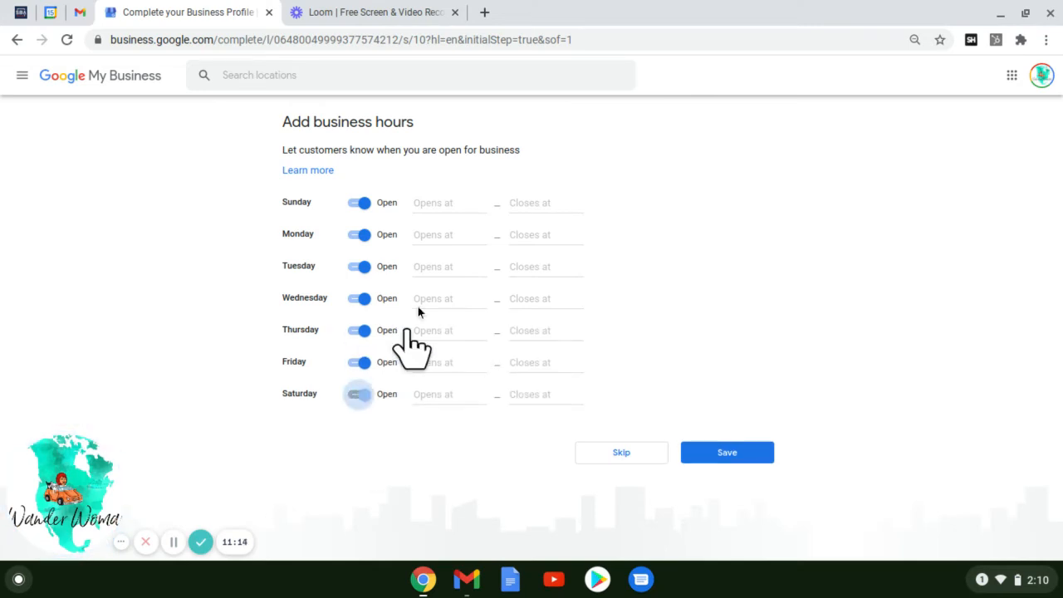
Set each day's opening time, Sunday through Saturday, to 24 hours.
left_click(435, 201)
left_click(445, 232)
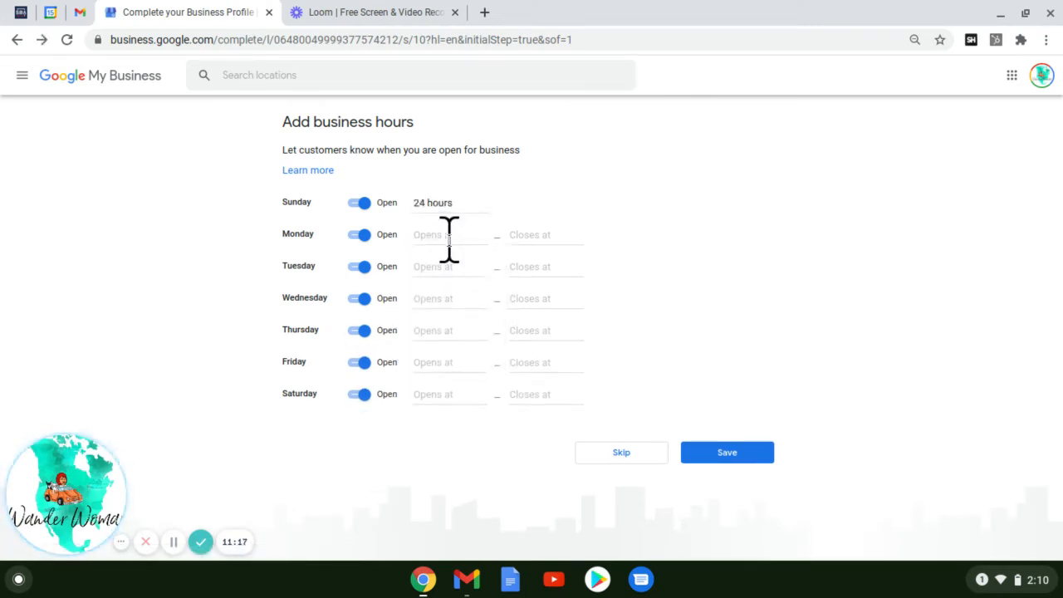
left_click(449, 236)
left_click(448, 261)
left_click(442, 266)
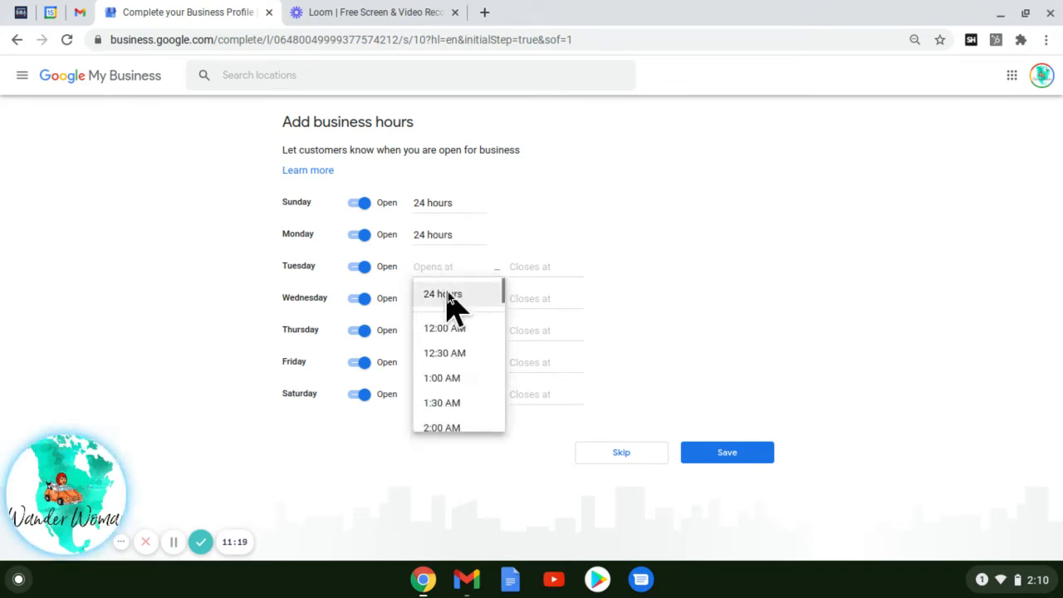
left_click(448, 291)
left_click(442, 297)
left_click(446, 328)
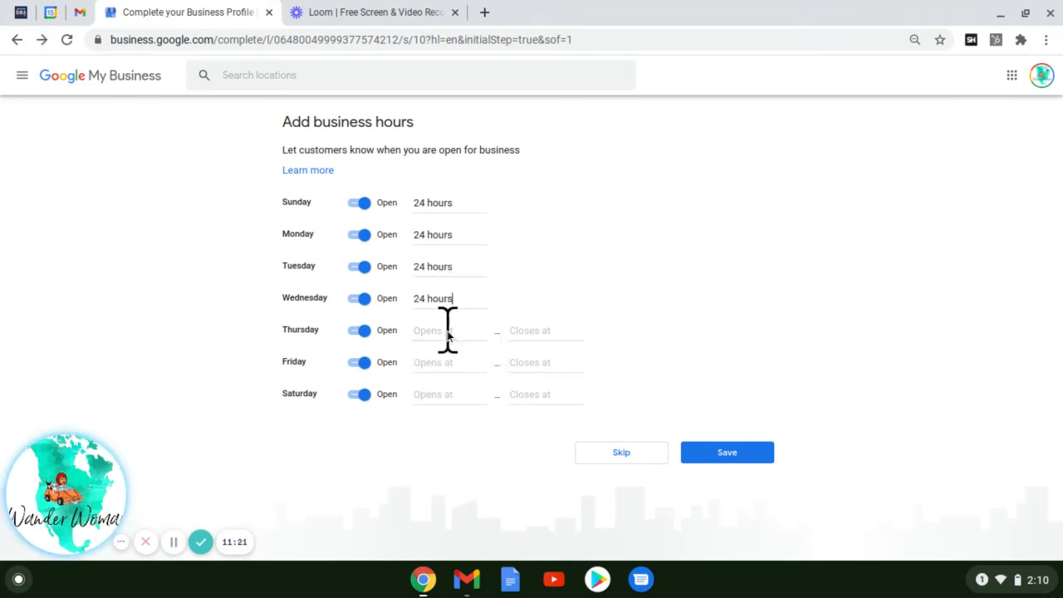
left_click(448, 329)
left_click(449, 359)
left_click(448, 359)
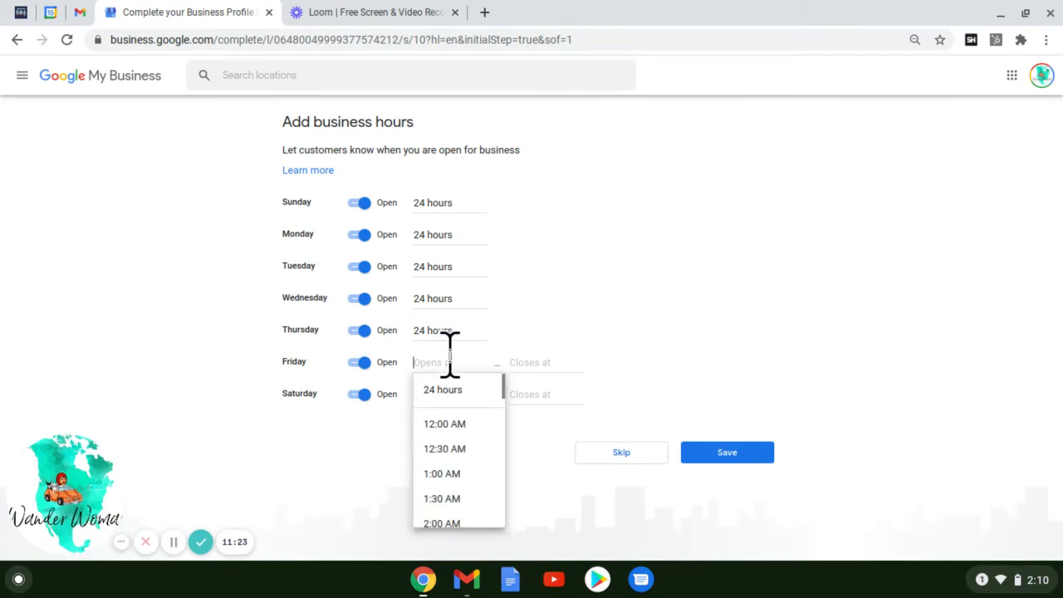
left_click(454, 397)
left_click(449, 392)
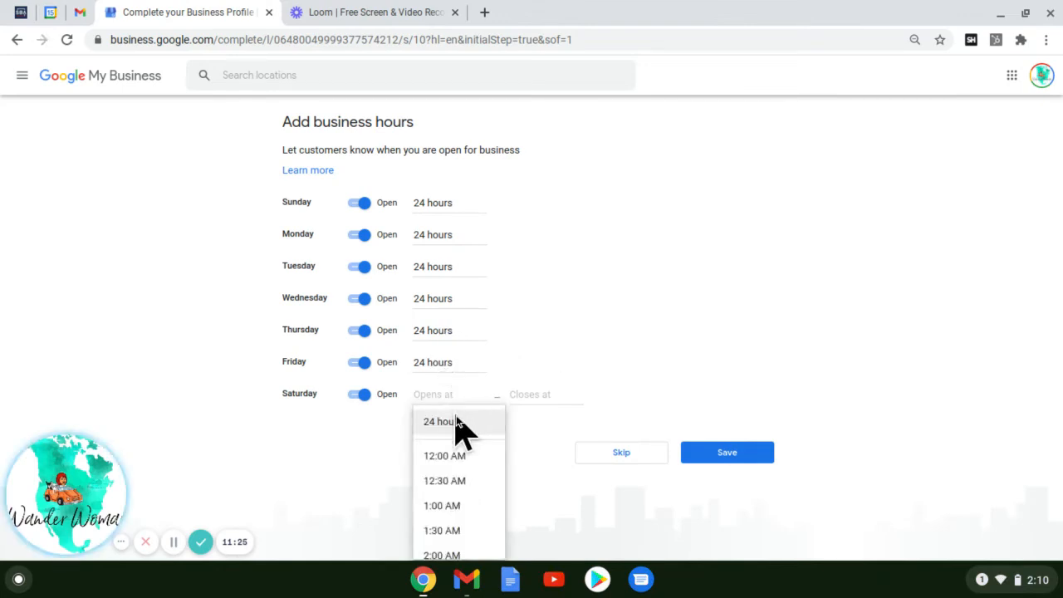
left_click(459, 422)
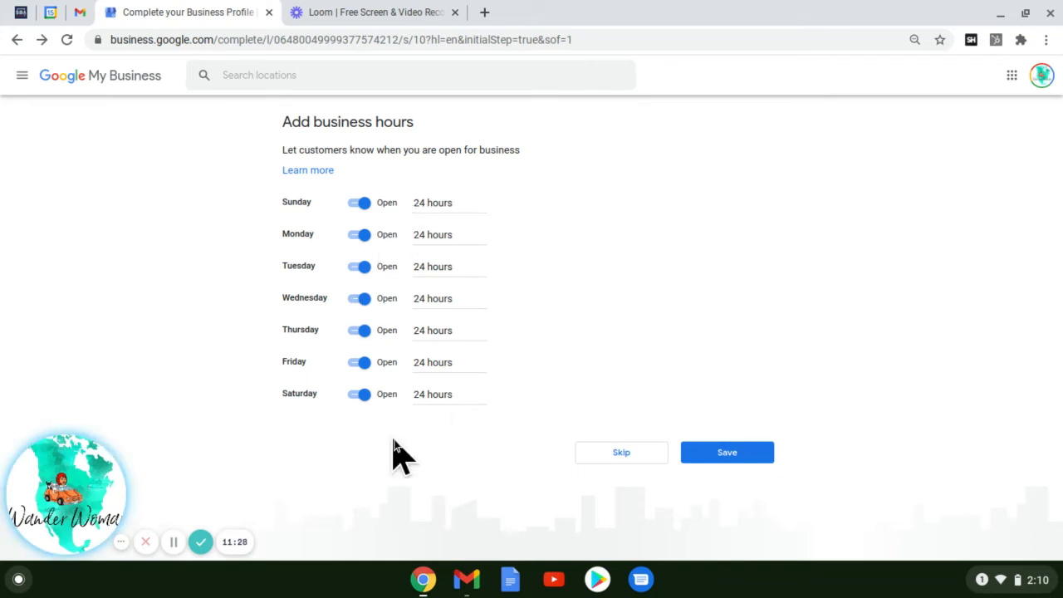
left_click(745, 459)
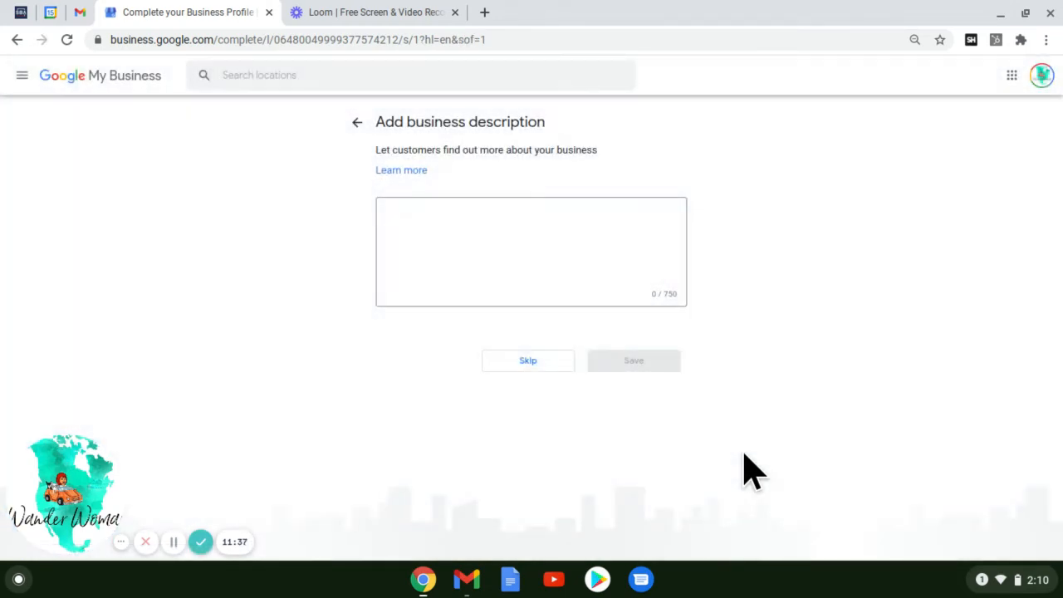
left_click(558, 259)
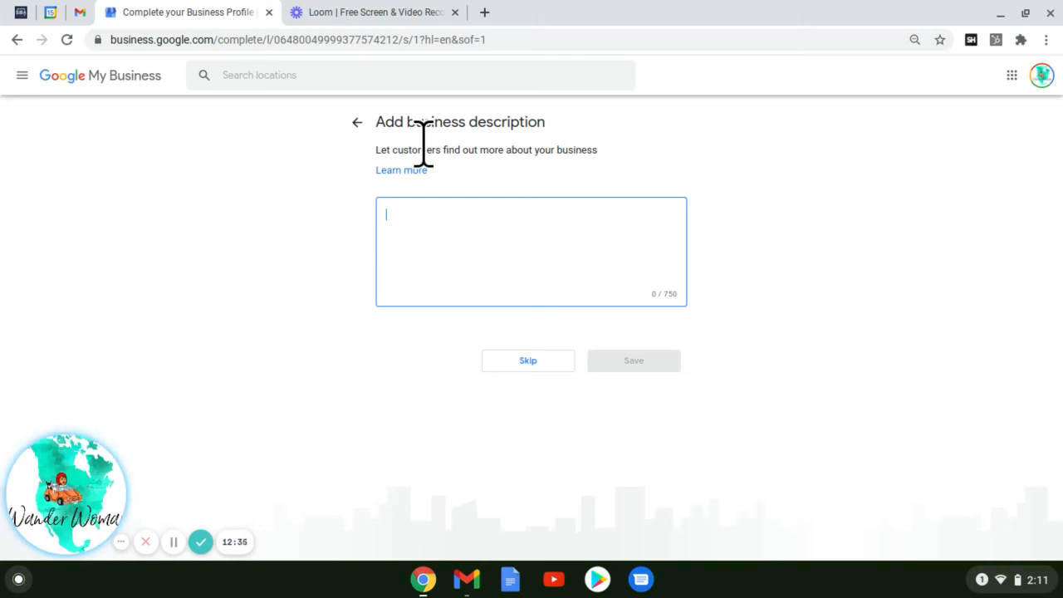
Write the Mobile Notary St Louis blurb covering Dutchtown, Tower Grove, power of attorney and trusts, ending 'Call us'.
type("Mobile NO")
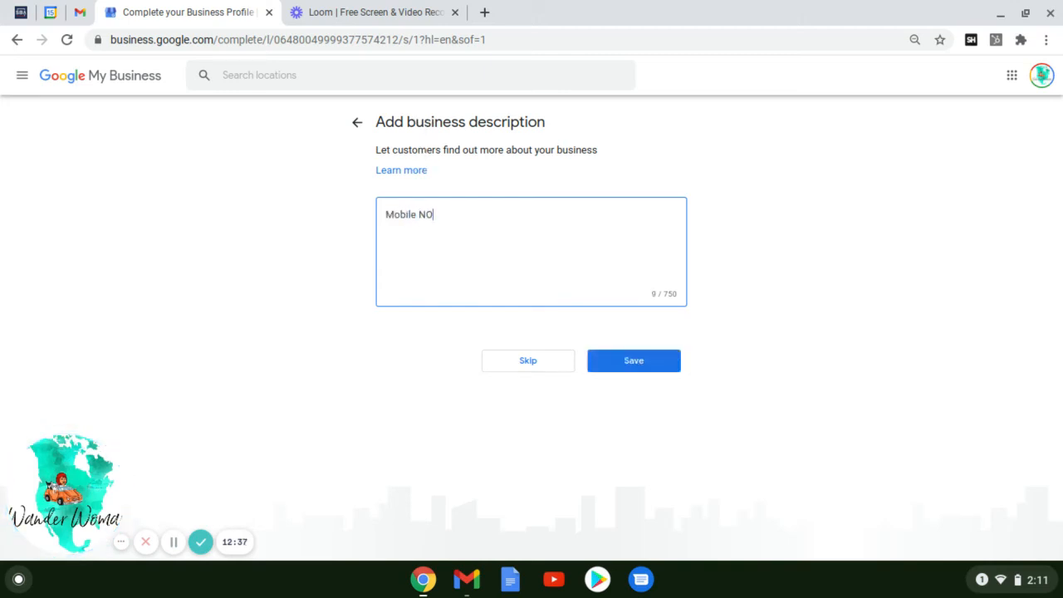
type("tary St Louis is availabel to")
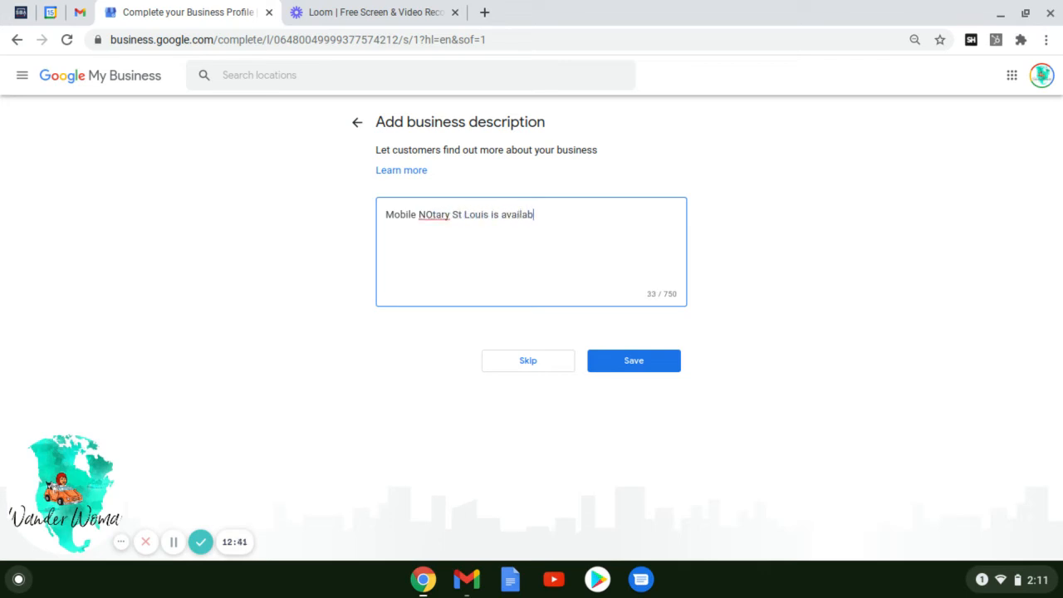
key("BackSpace")
key("BackSpace")
key("BackSpace")
key("BackSpace")
key("BackSpace")
type("le")
type(" to c")
type("ord")
key("BackSpace")
key("BackSpace")
key("BackSpace")
key("BackSpace")
type("travel to your locati")
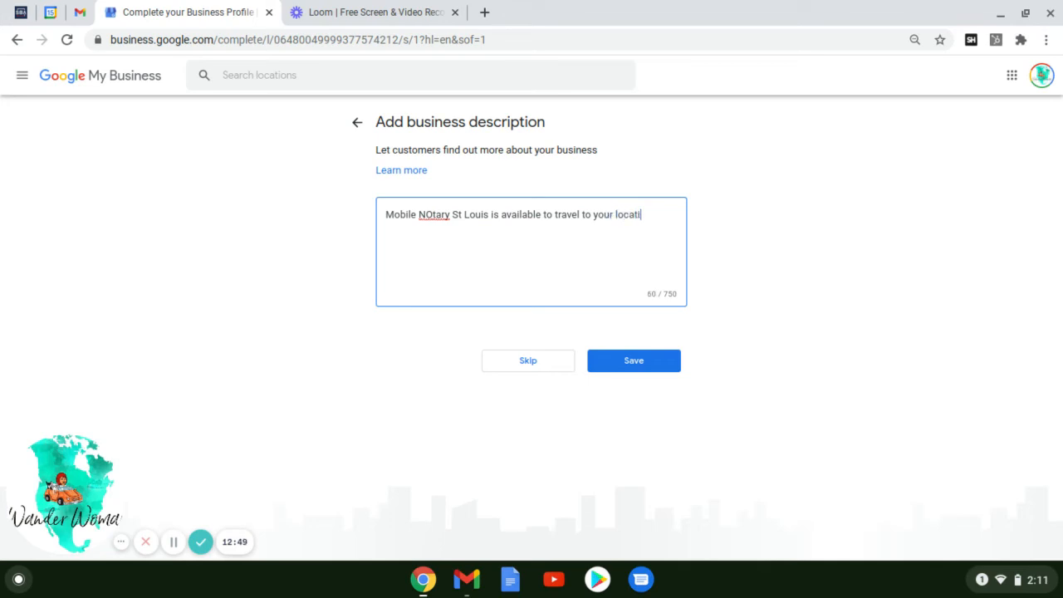
type("on for all your notary ne")
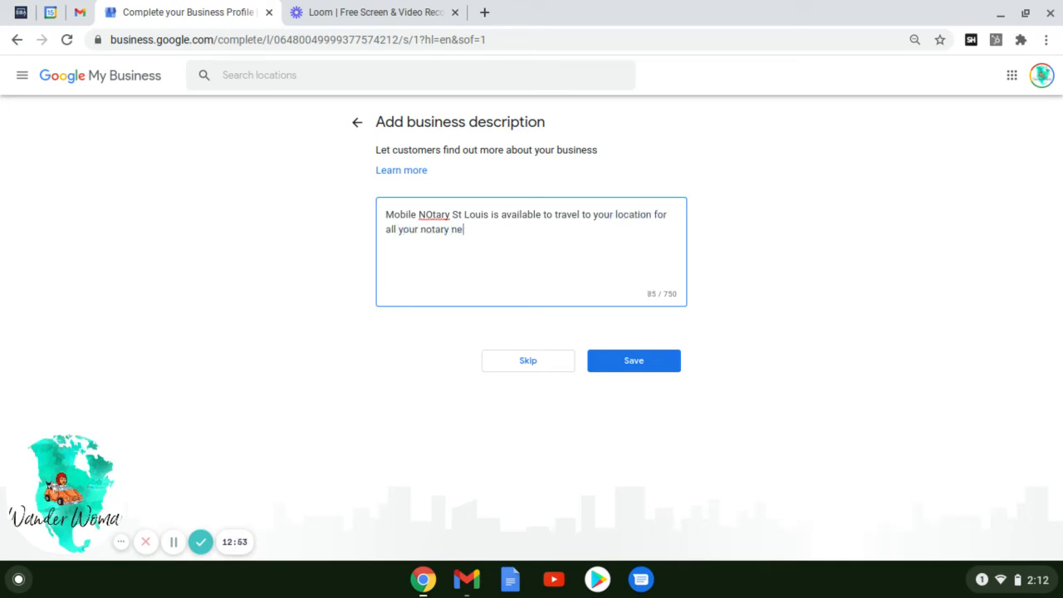
type("eds in Dutchtown ")
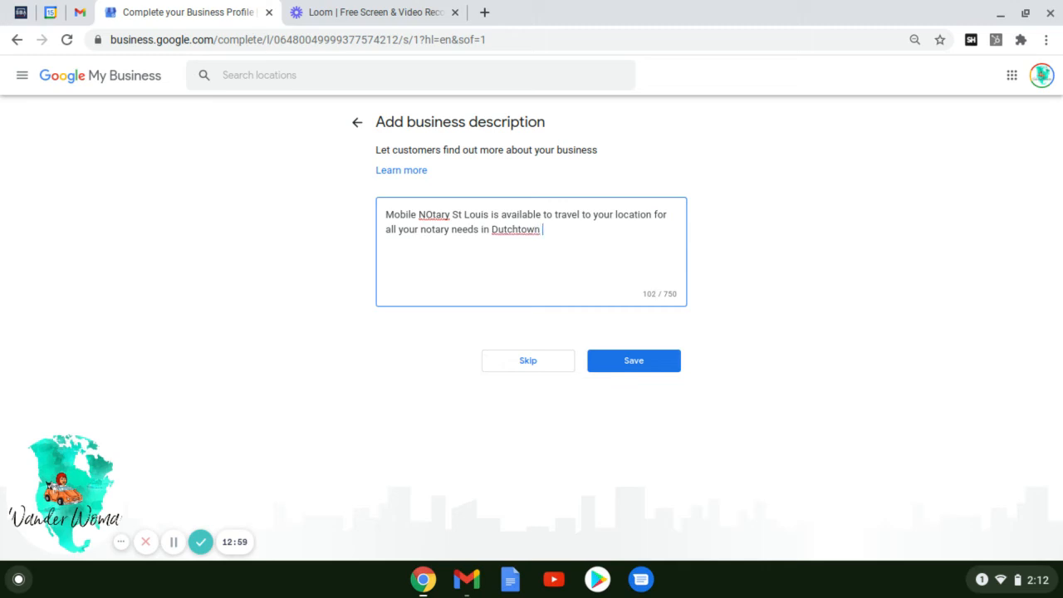
type("Tower Grove and s")
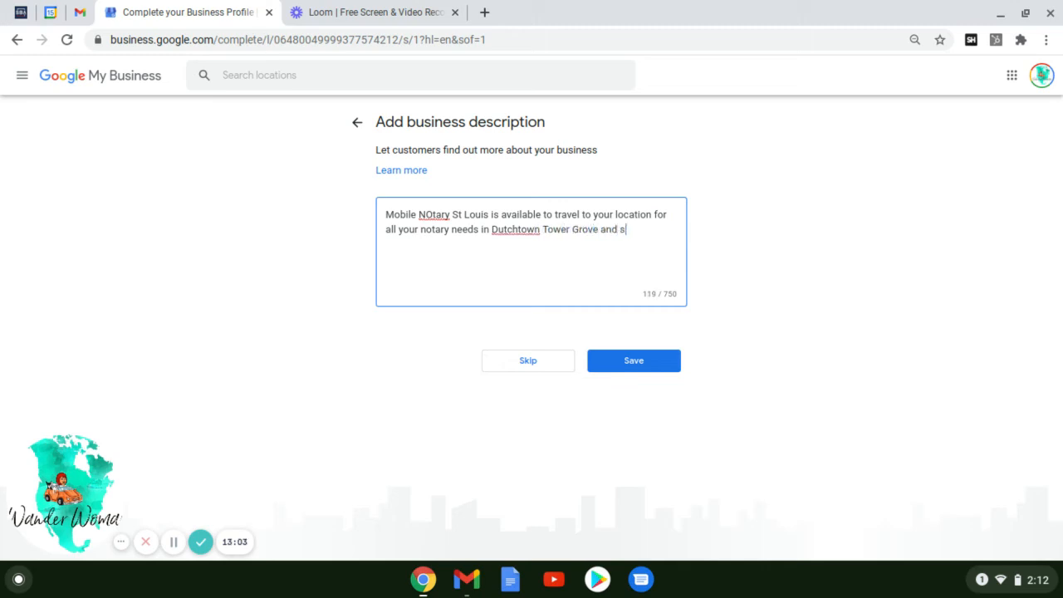
type("urrounding areas of S")
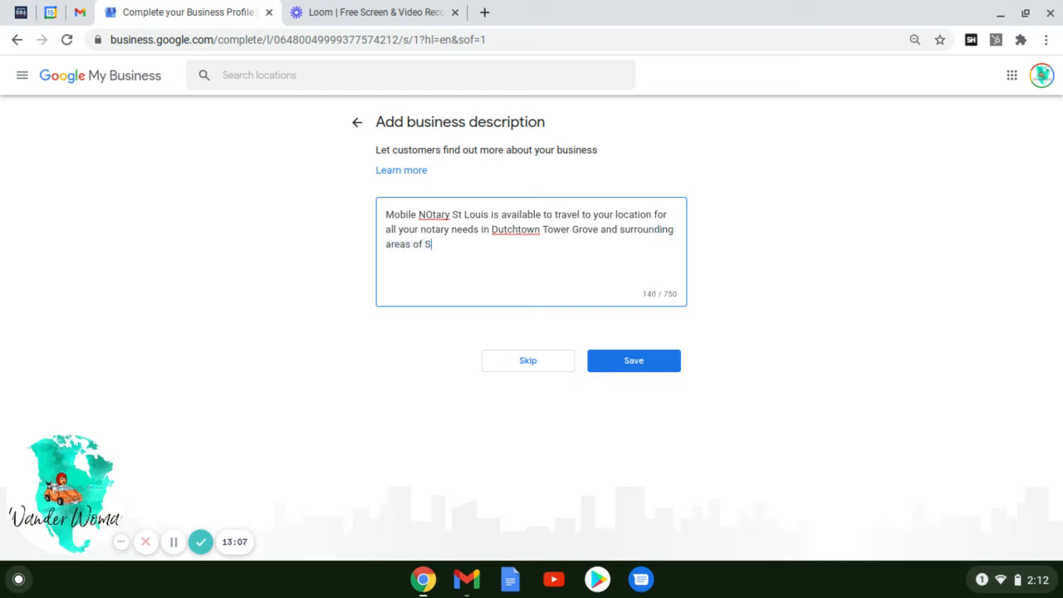
type("t Louis. We notar")
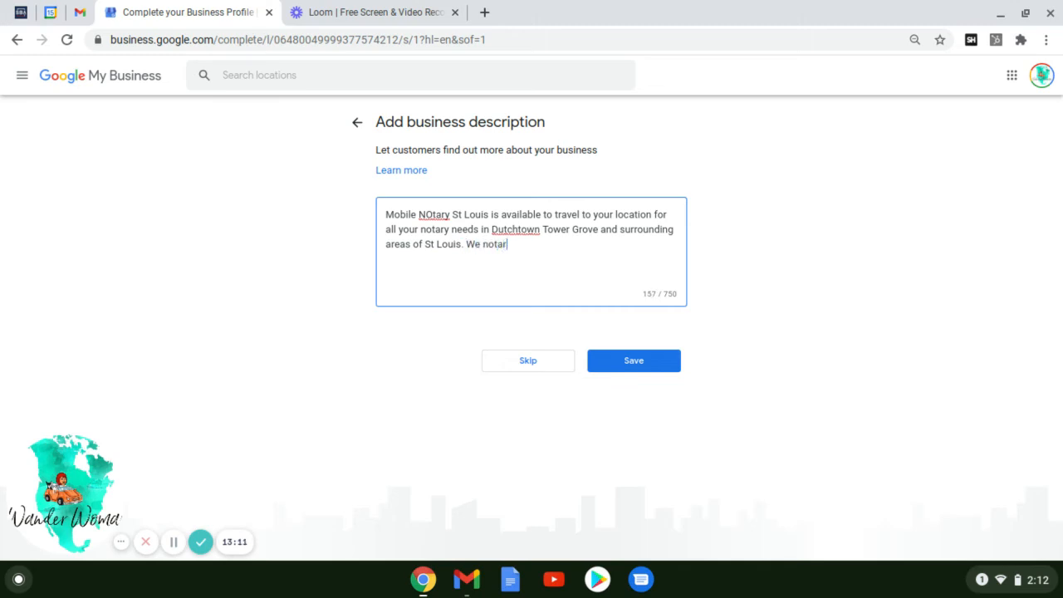
type("ize all types of douments in")
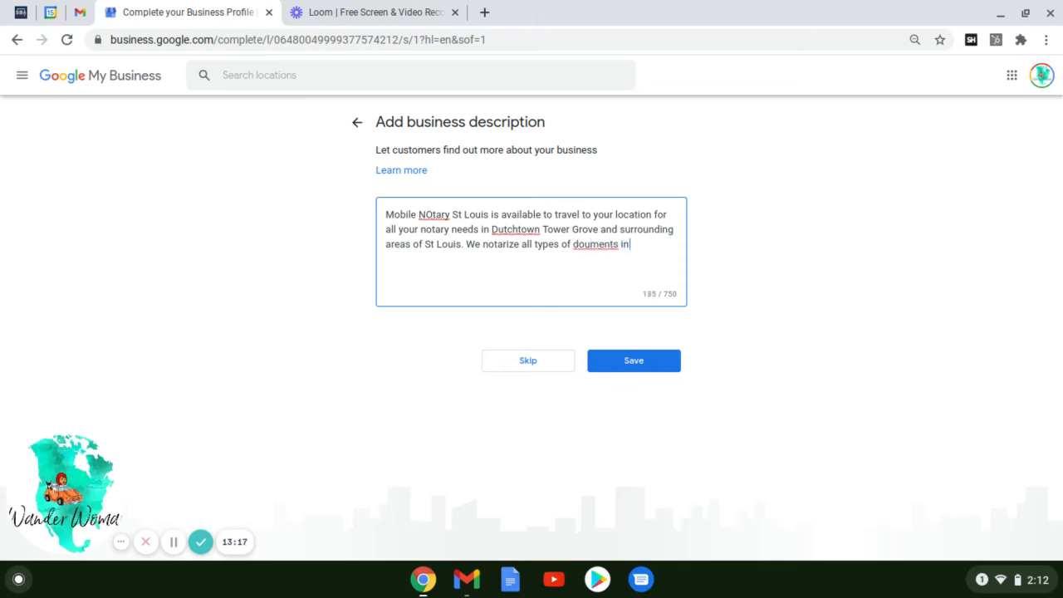
key("BackSpace")
key("BackSpace")
key("BackSpace")
key("BackSpace")
key("BackSpace")
key("BackSpace")
key("BackSpace")
key("BackSpace")
key("BackSpace")
type("cuments including p")
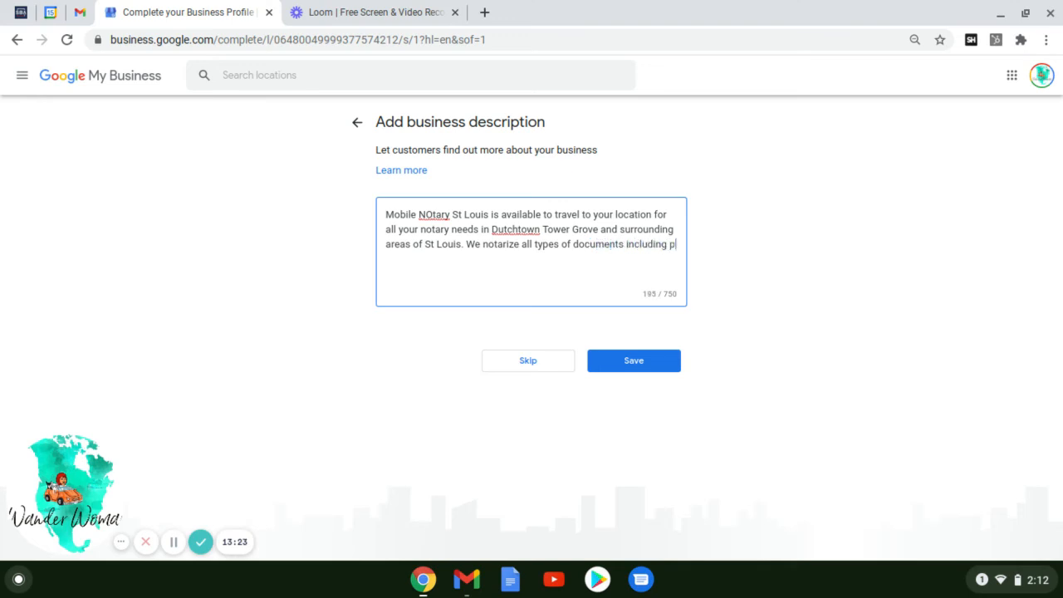
type("ower of attorney, ")
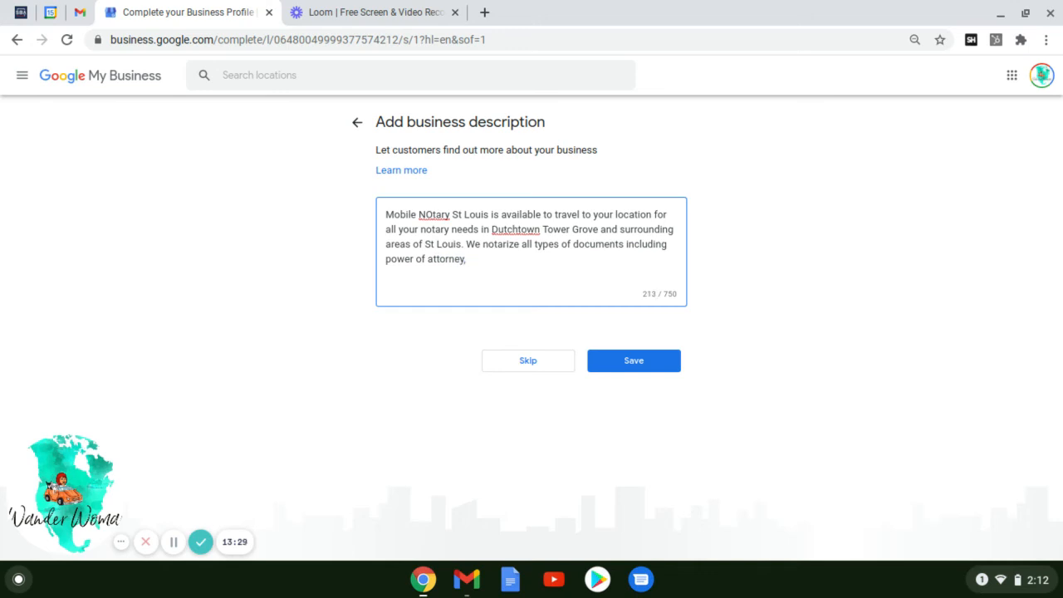
type("trusts, deeds, and many more")
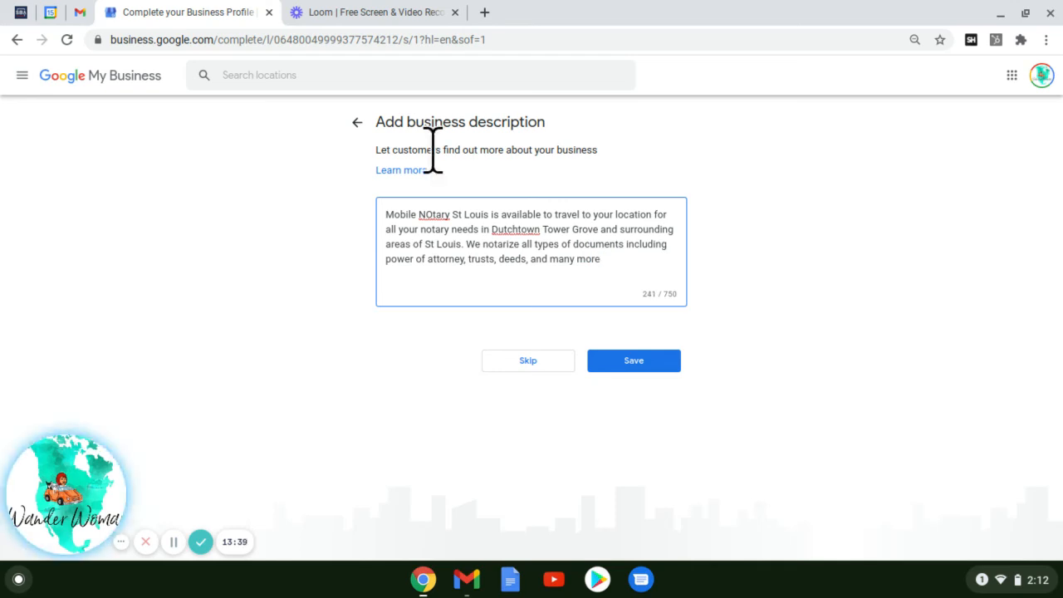
type(". Call us today!")
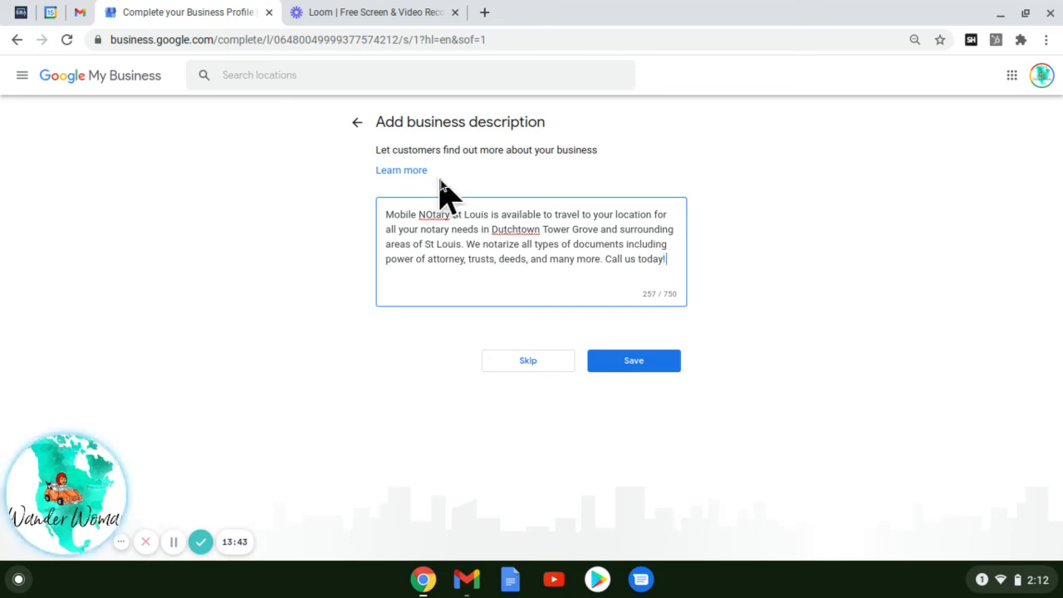
Save the description and upload the Mobile Notary logo from the Notary folder as a business photo.
left_click(633, 363)
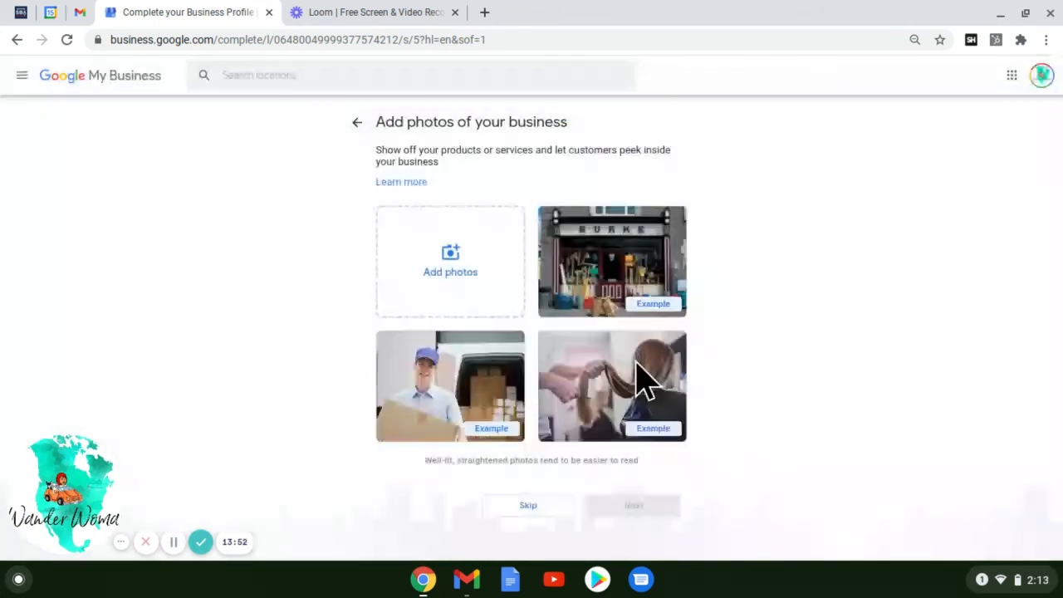
left_click(439, 287)
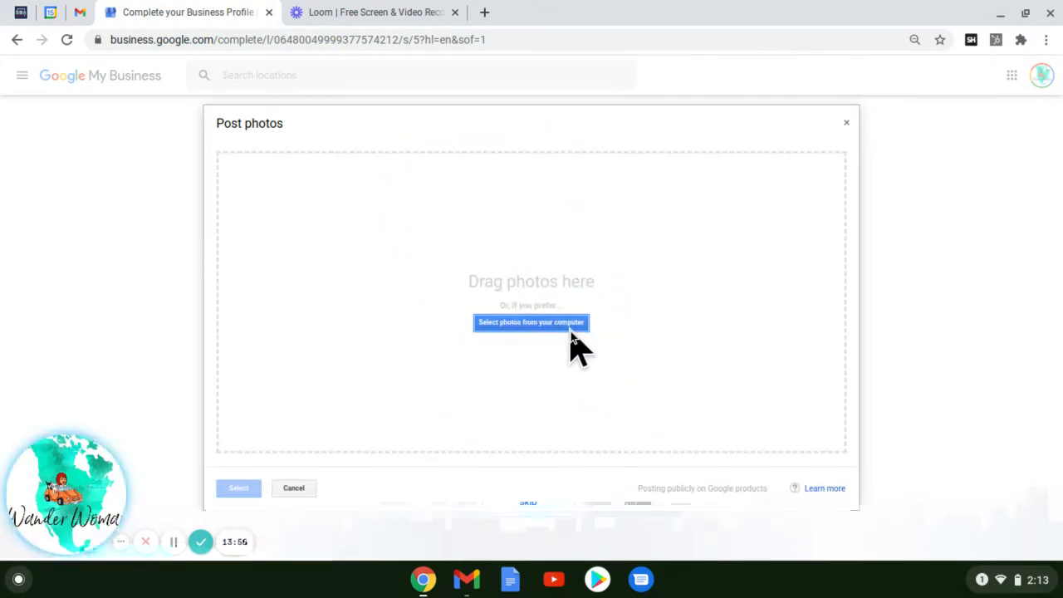
left_click(571, 330)
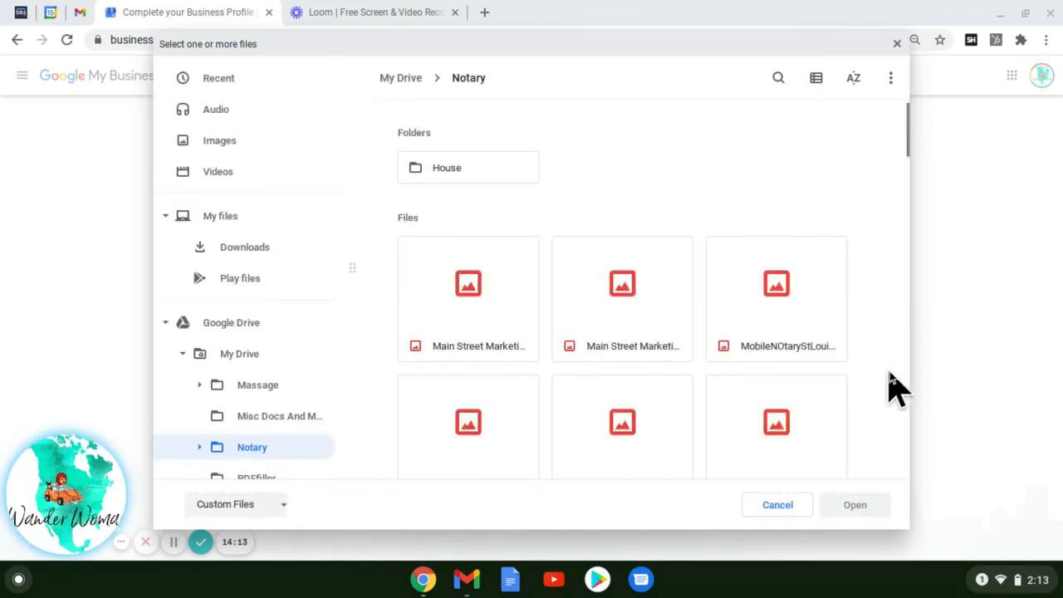
scroll(890, 372, "down", 3)
scroll(889, 371, "down", 1)
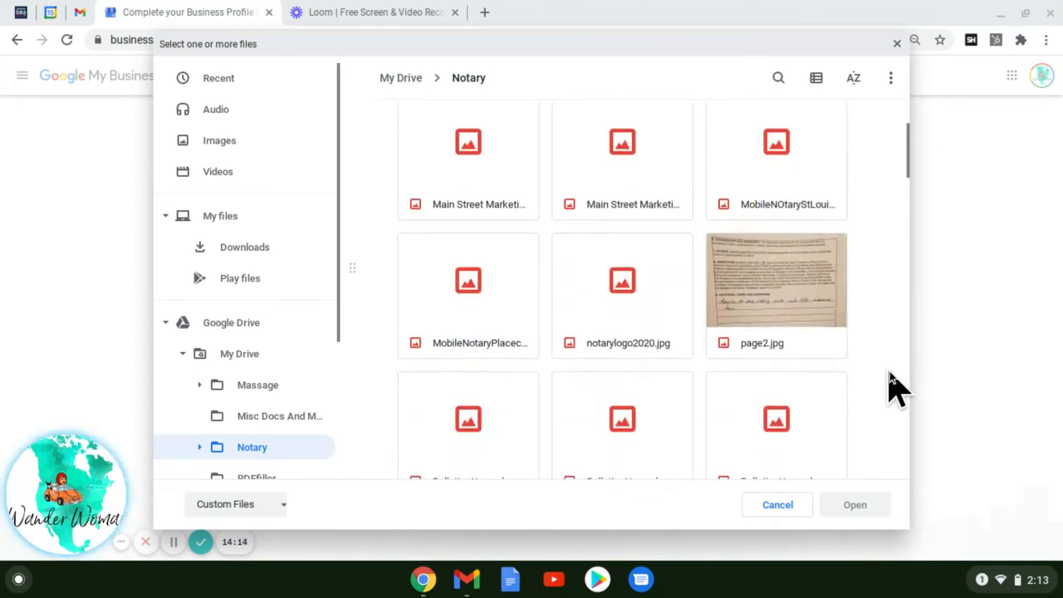
scroll(889, 372, "down", 2)
scroll(889, 371, "down", 2)
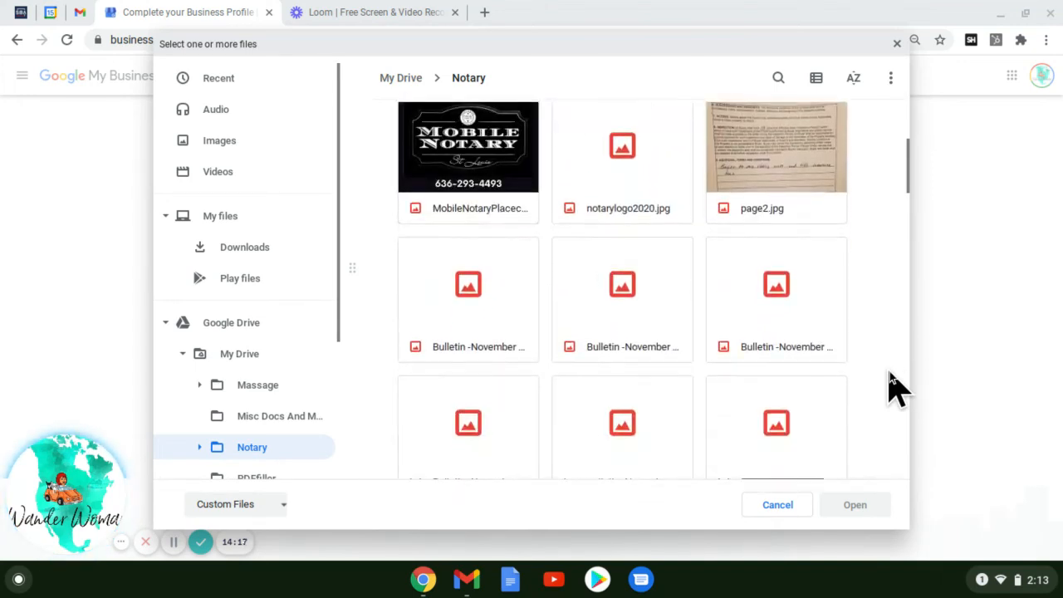
left_click(445, 171)
scroll(444, 178, "up", 1)
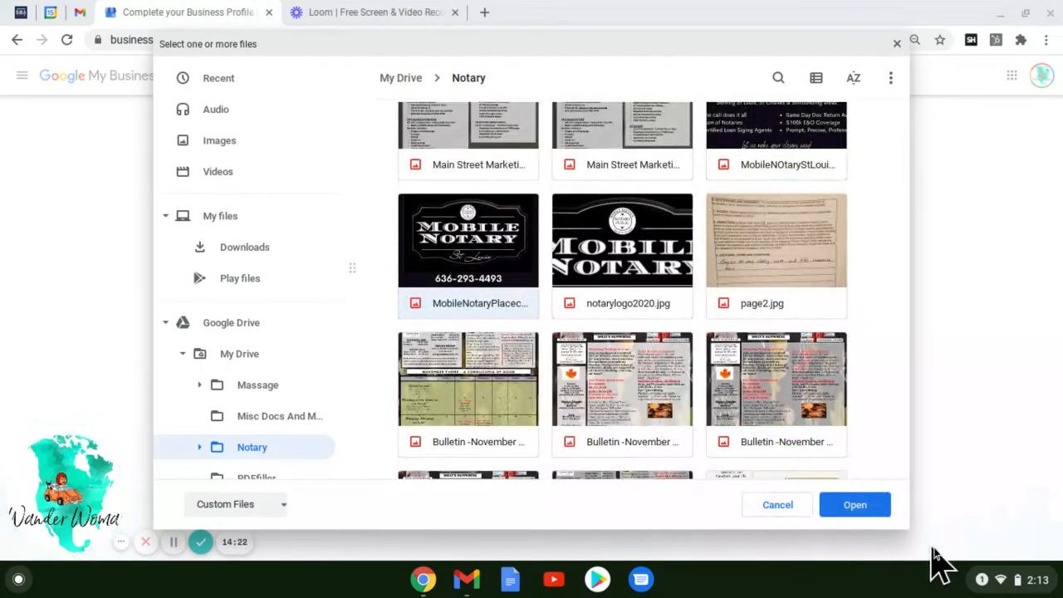
left_click(869, 506)
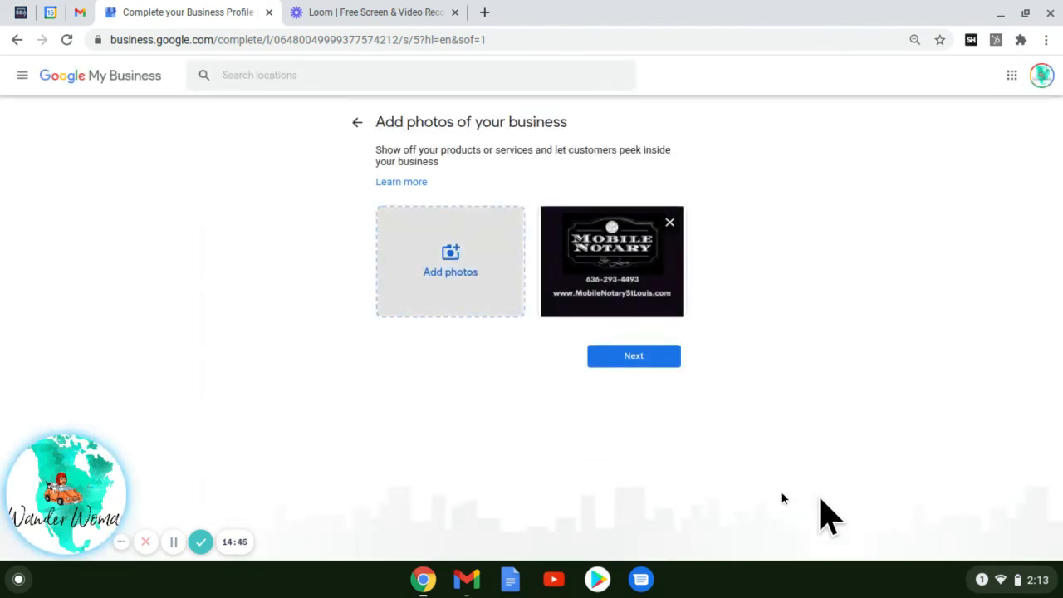
Finish the photos step and get past the 'Your Business Profile is almost ready' notice.
left_click(624, 363)
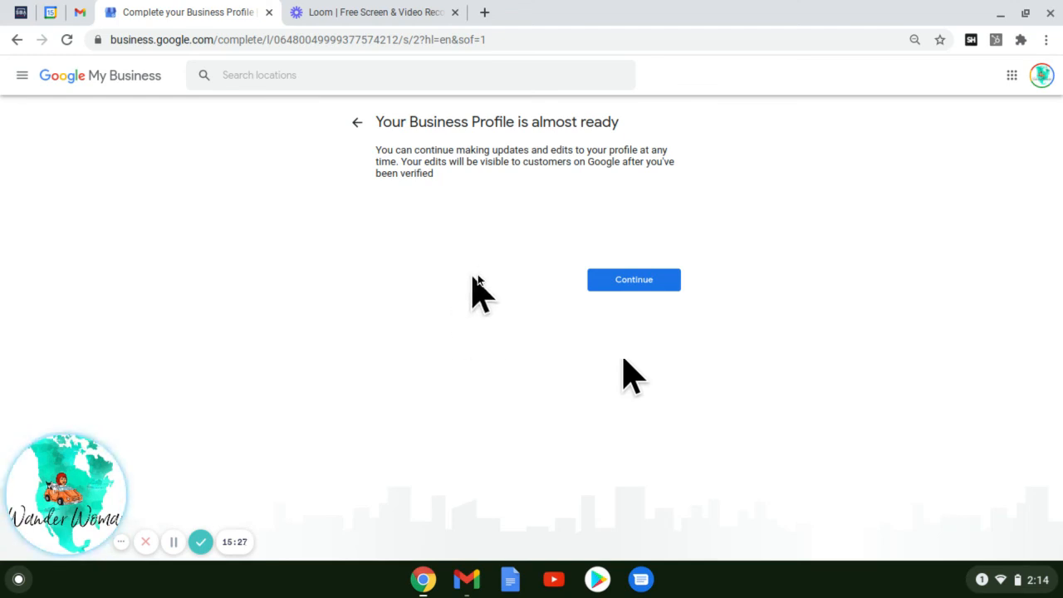
left_click(610, 282)
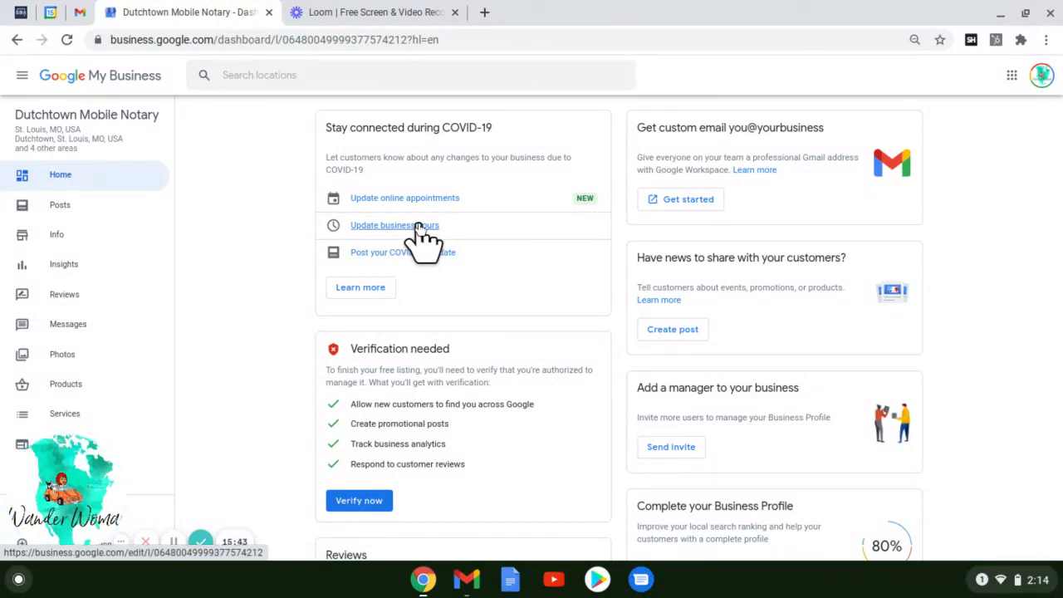
Scroll through the Dutchtown Mobile Notary dashboard cards and back toward the top.
scroll(965, 305, "down", 2)
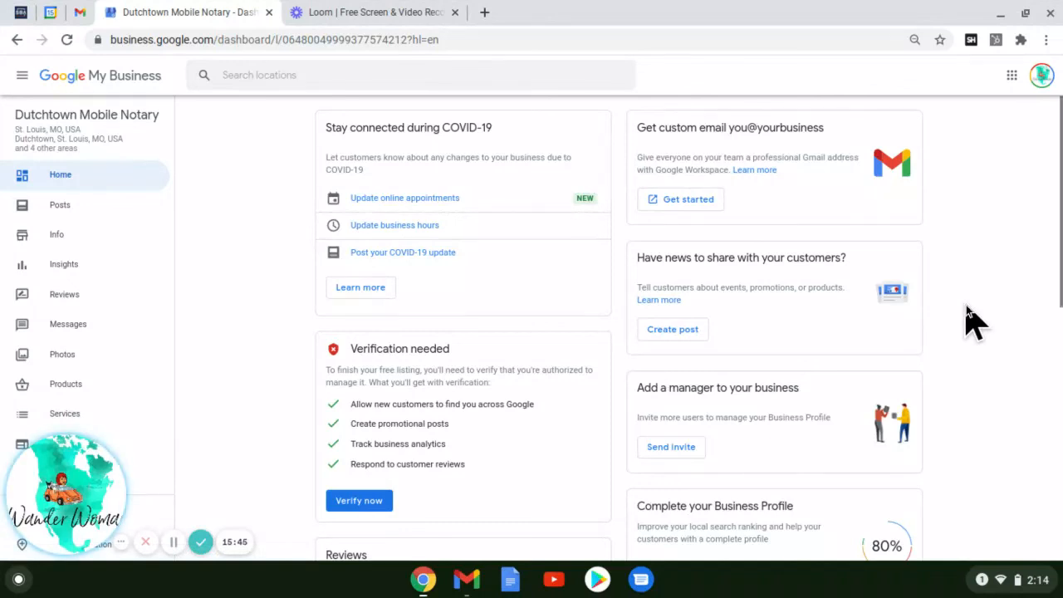
scroll(968, 309, "down", 3)
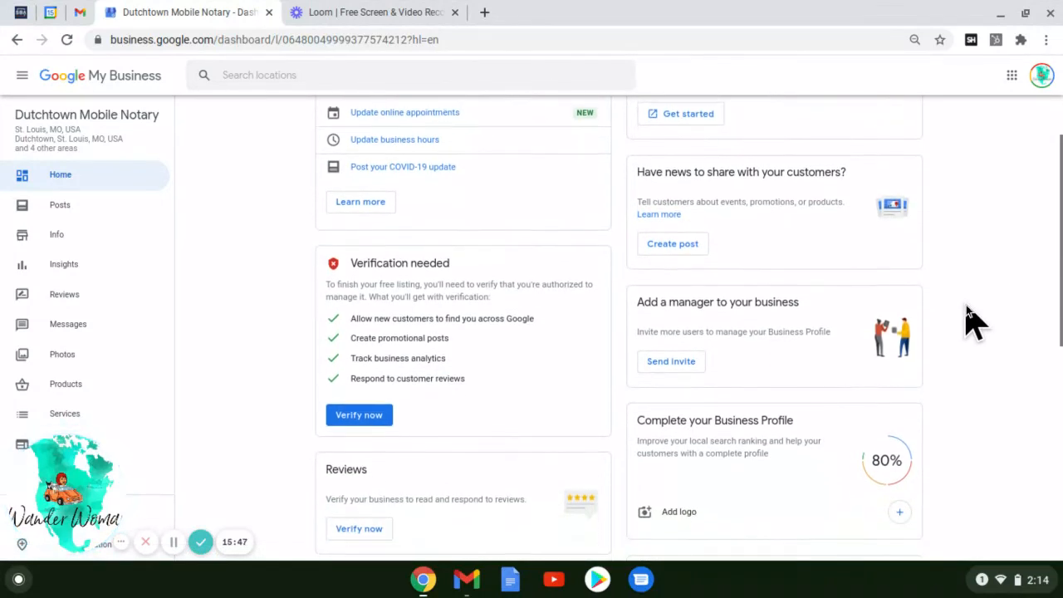
scroll(966, 305, "down", 3)
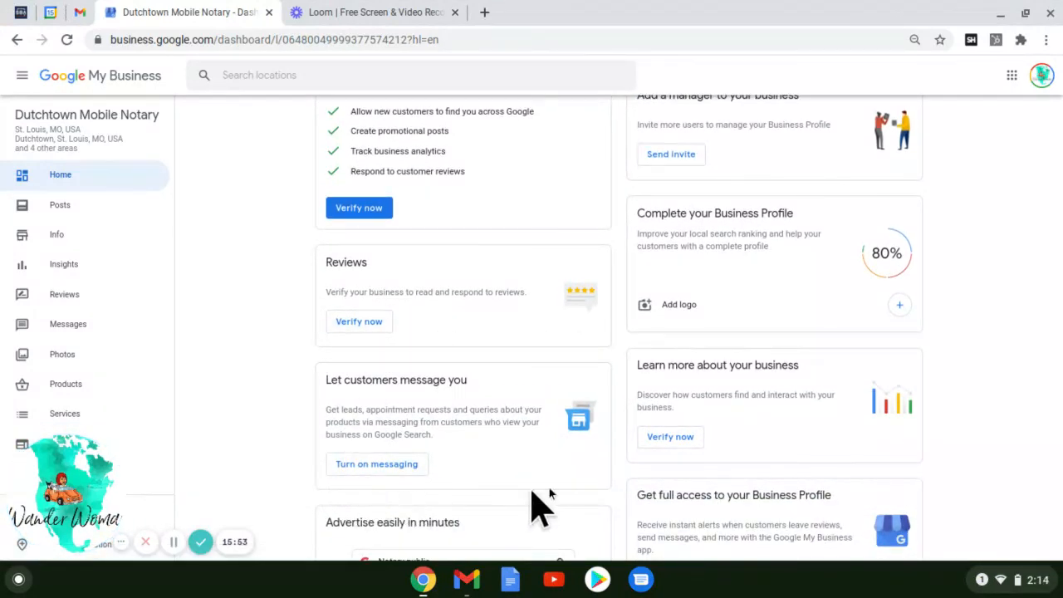
scroll(1045, 440, "down", 2)
scroll(966, 458, "down", 3)
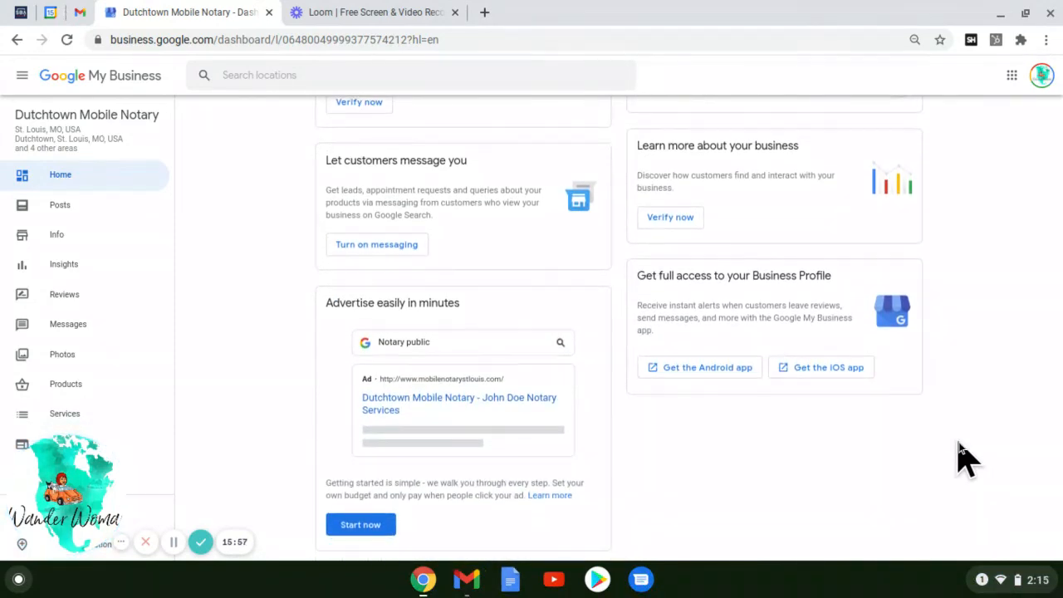
scroll(966, 457, "up", 10)
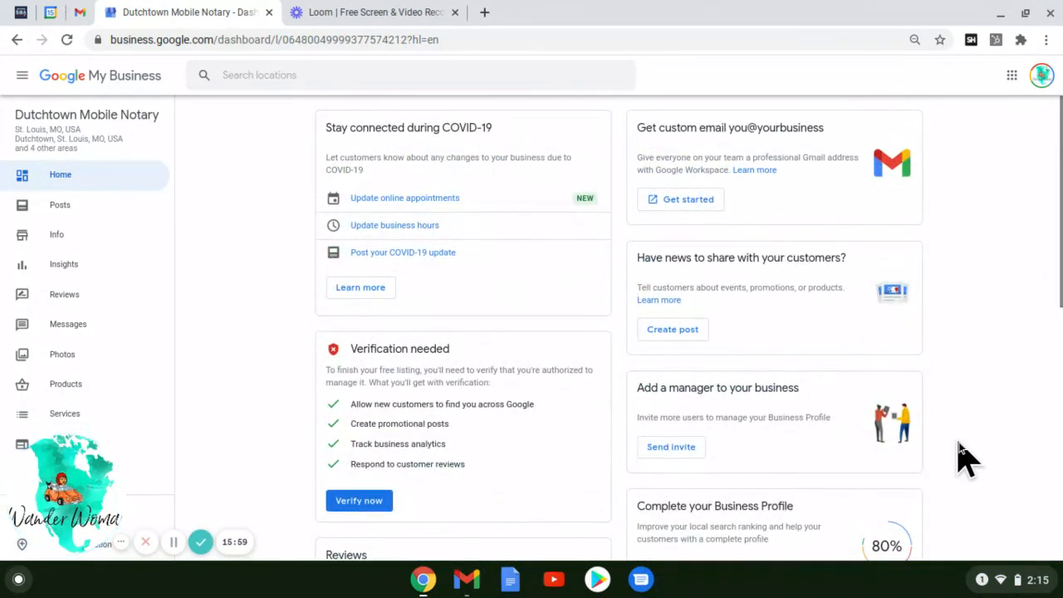